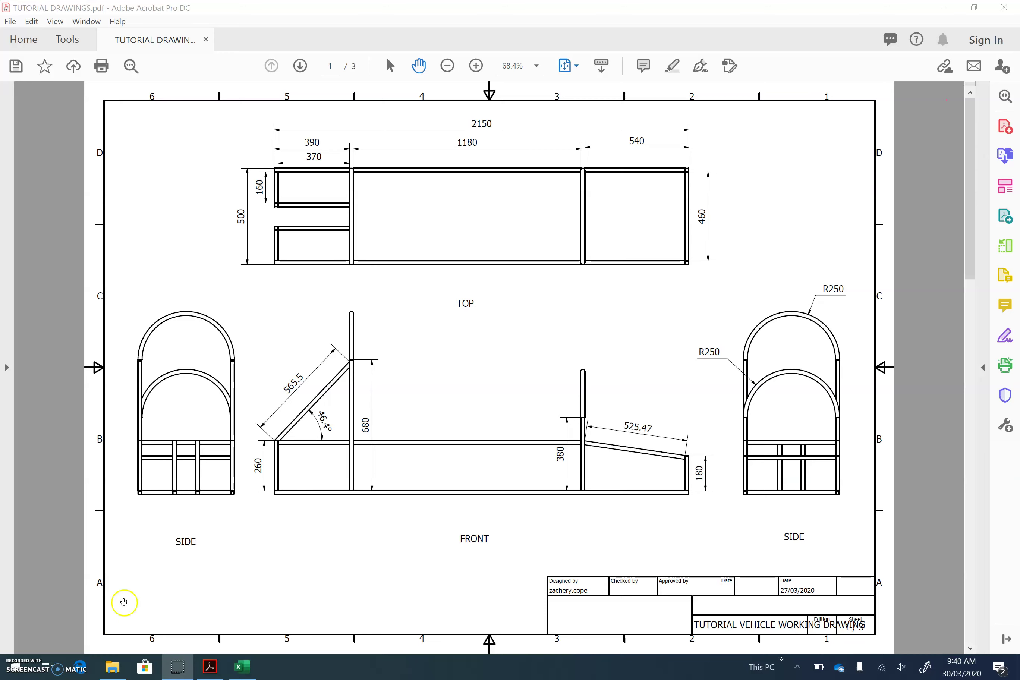
Step: Scroll through the three pages of TUTORIAL DRAWINGS.pdf and return to page 1
scroll(180, 561, down, 2)
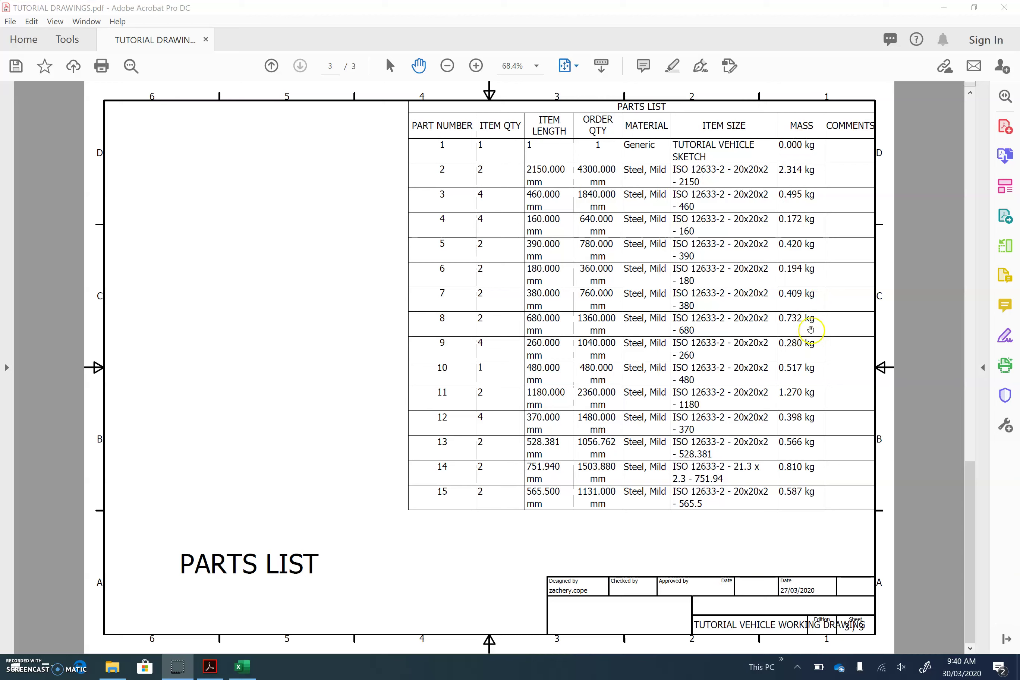
scroll(693, 318, up, 1)
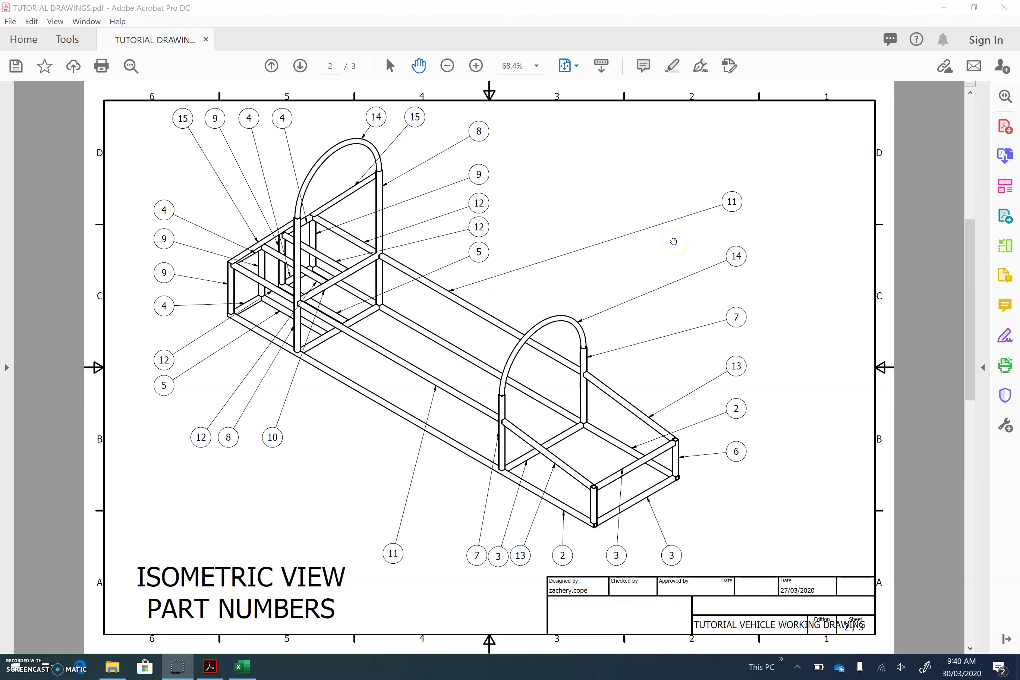
scroll(673, 242, up, 2)
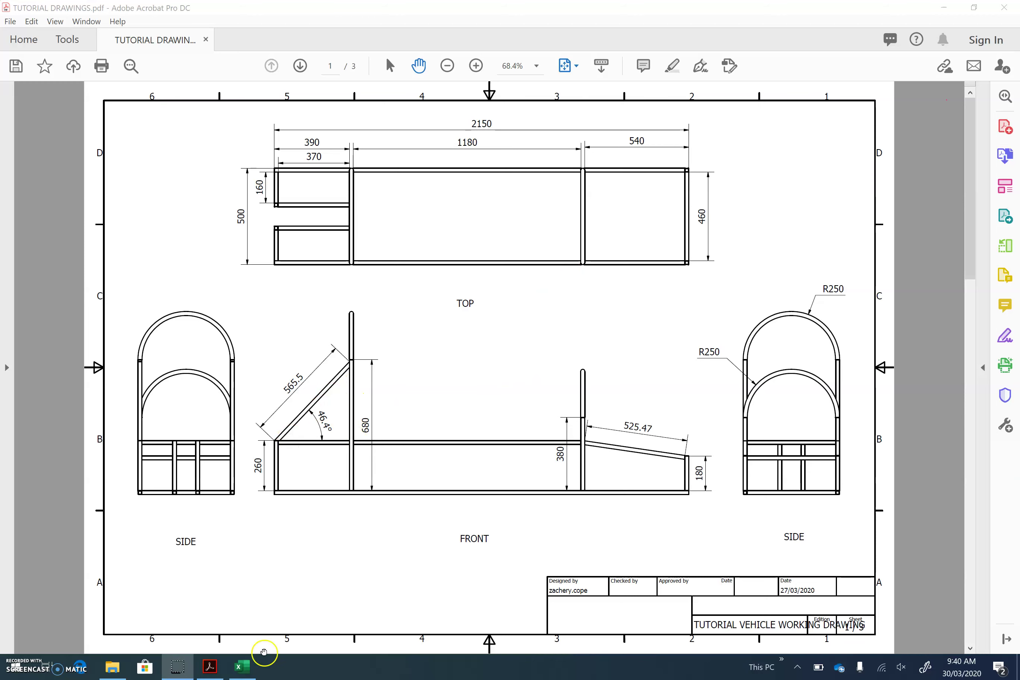
Step: Switch to the Parts List and back, then scroll to page 2's isometric part-numbers view
click(245, 667)
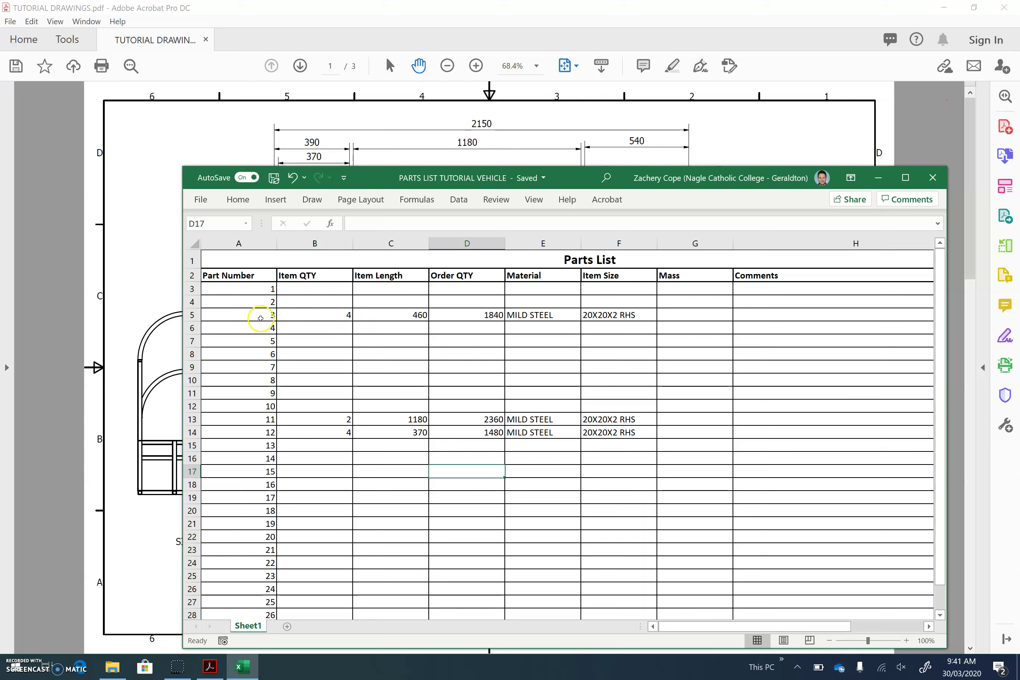
click(142, 334)
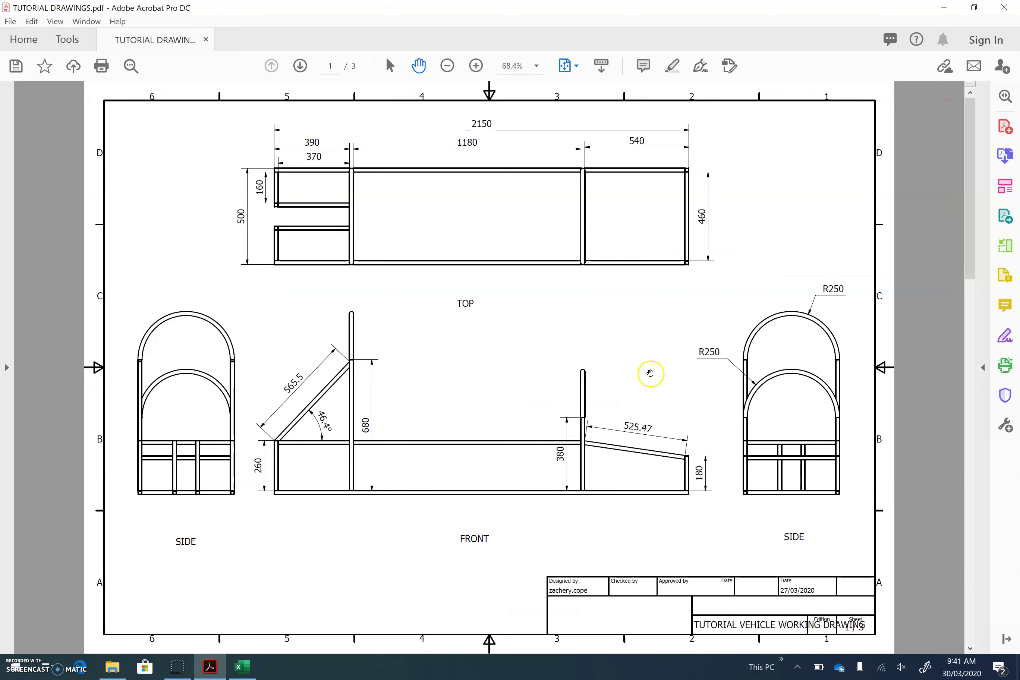
scroll(650, 372, down, 2)
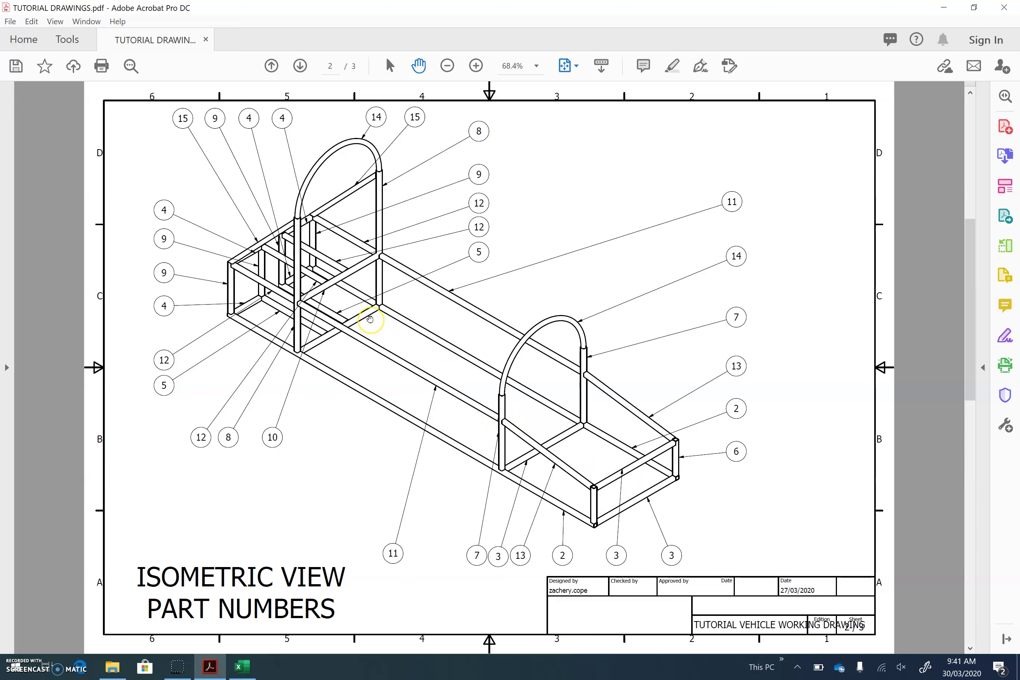
scroll(370, 319, down, 3)
scroll(378, 351, up, 5)
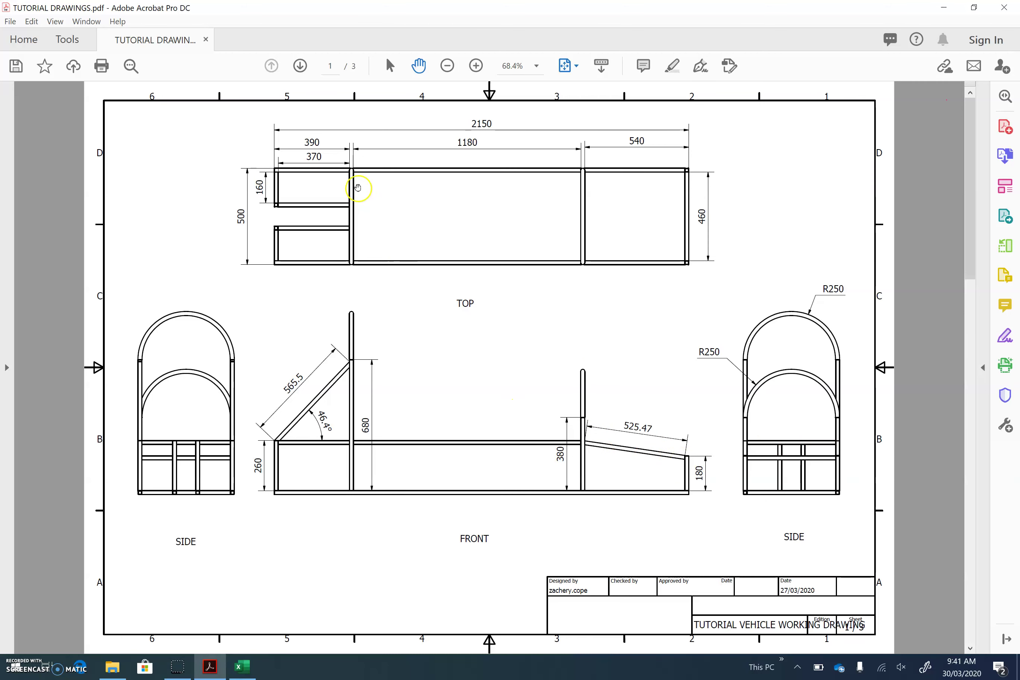
scroll(359, 191, down, 3)
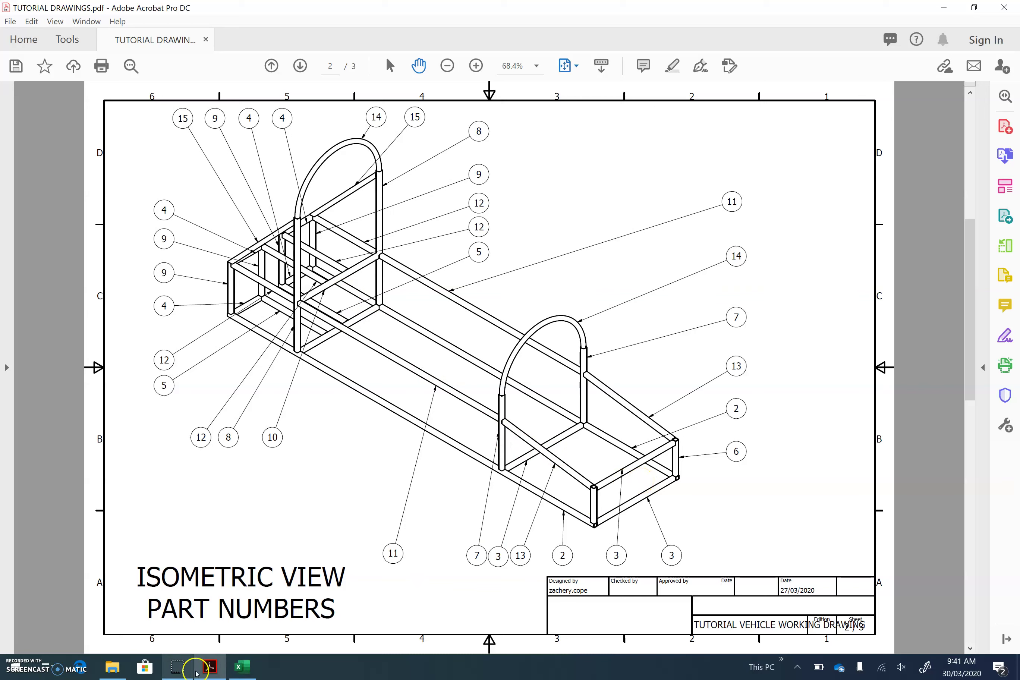
Step: Compare part 3's quantity in B5 and length in C5 against the drawing
click(242, 667)
click(343, 315)
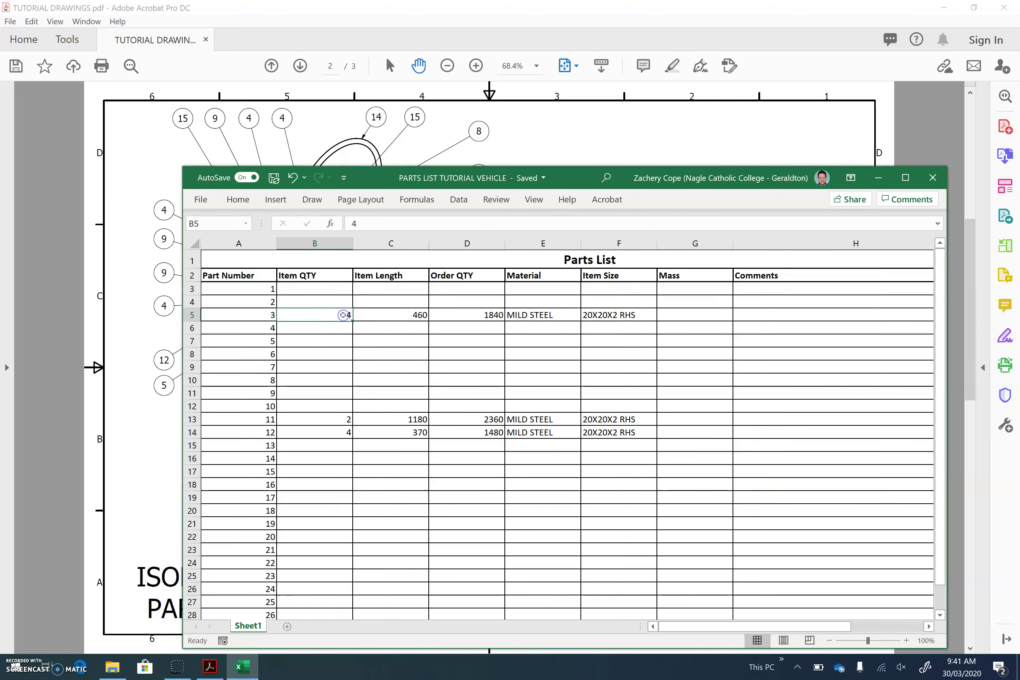
click(406, 320)
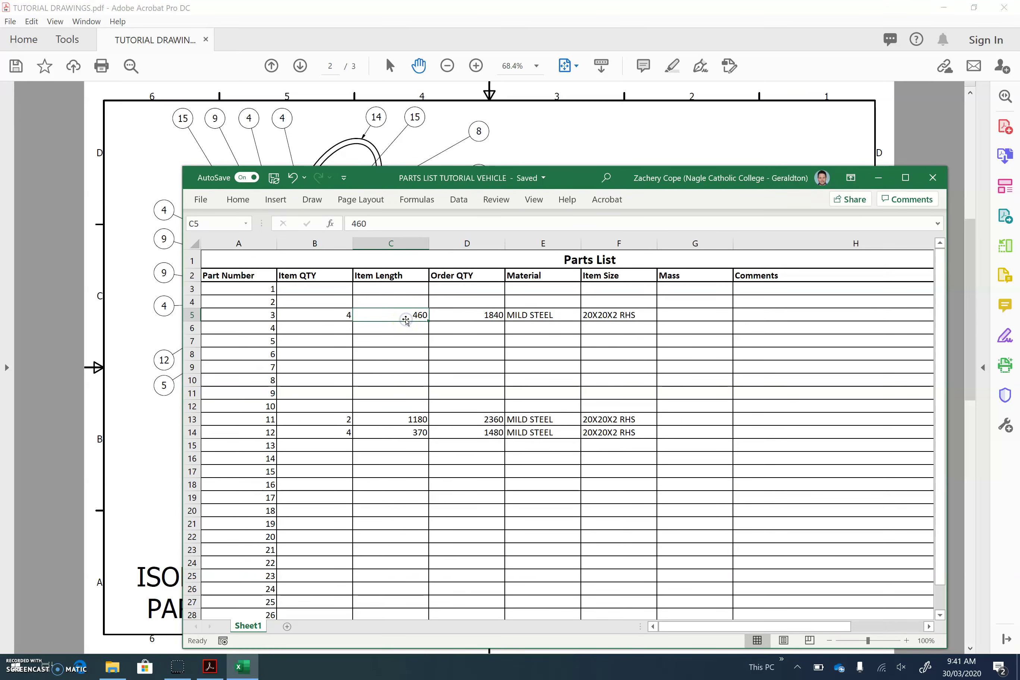
click(165, 477)
scroll(228, 501, up, 3)
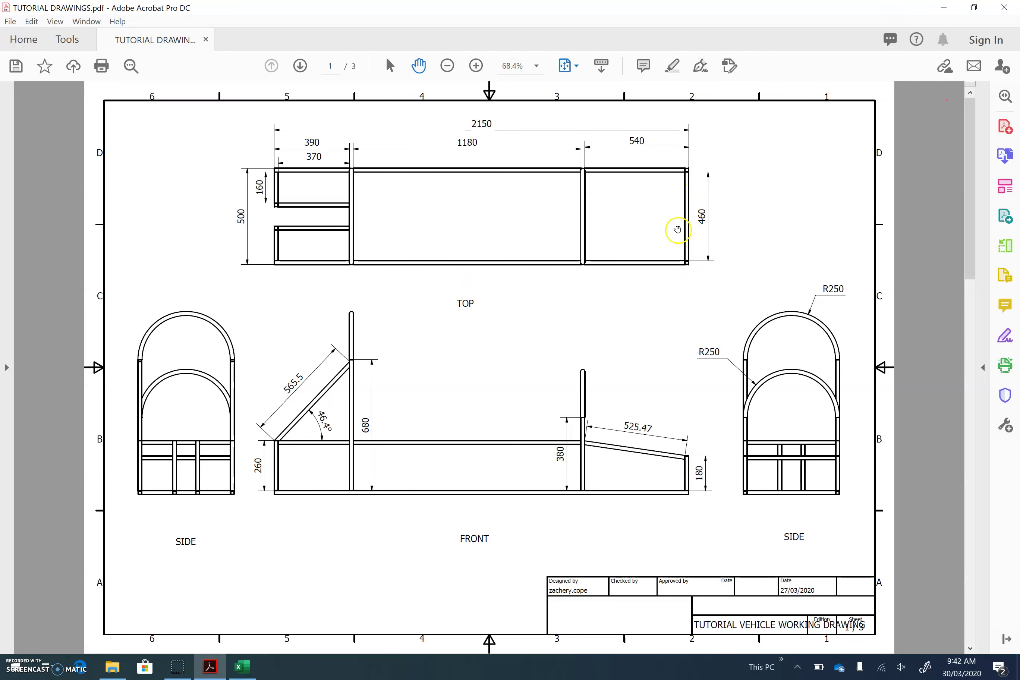
click(242, 667)
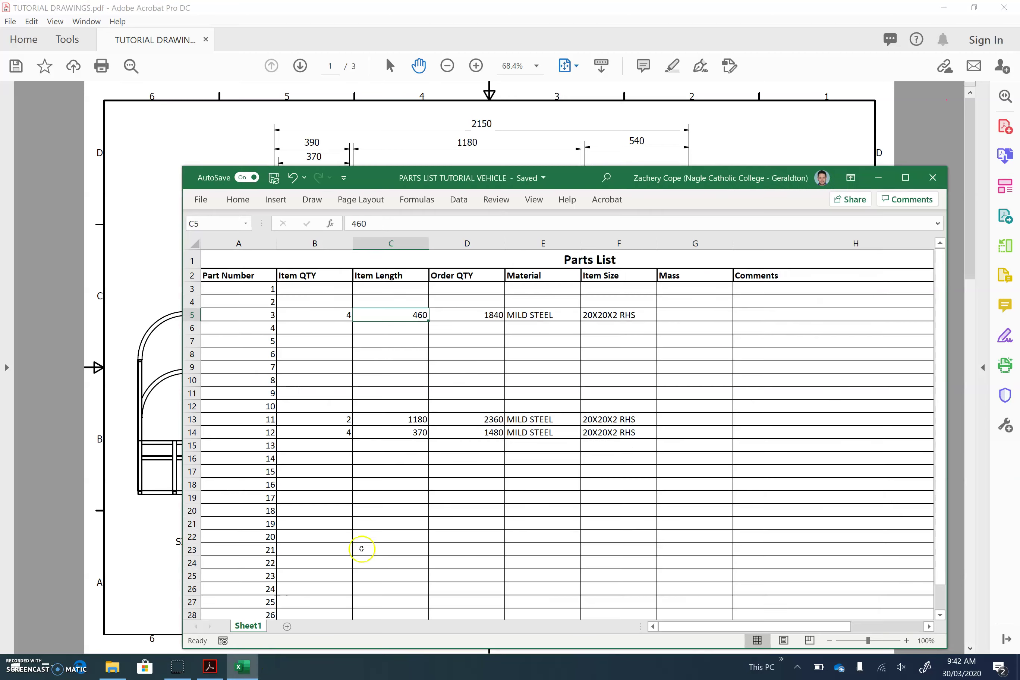
click(480, 315)
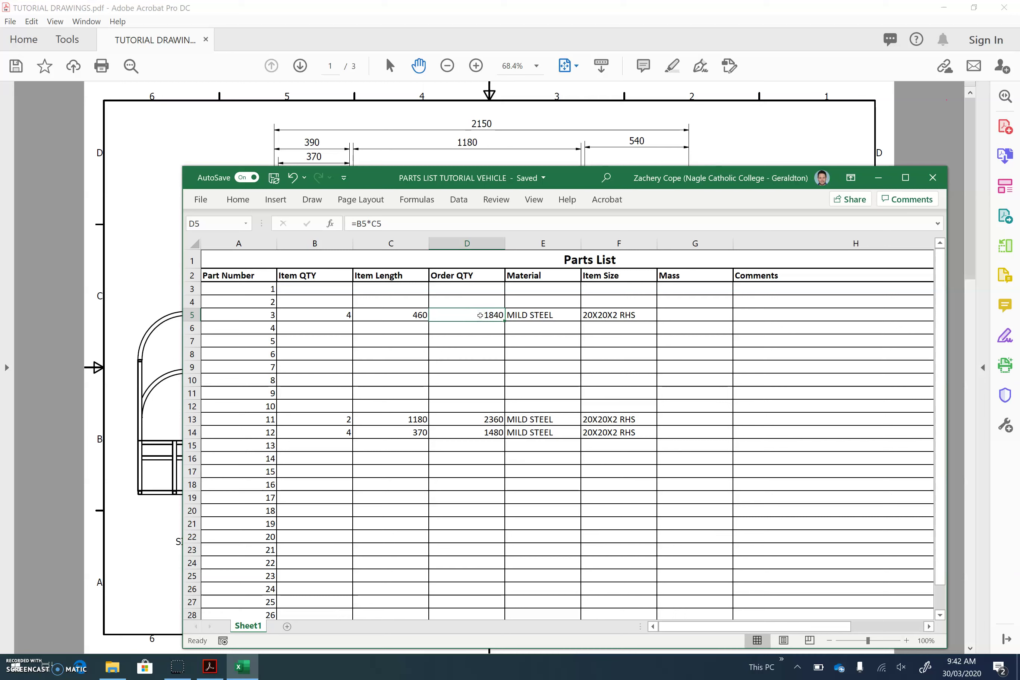
Step: Rebuild part 3's Order QTY in D5 as =B5*C5, giving 1840
click(487, 312)
key(Delete)
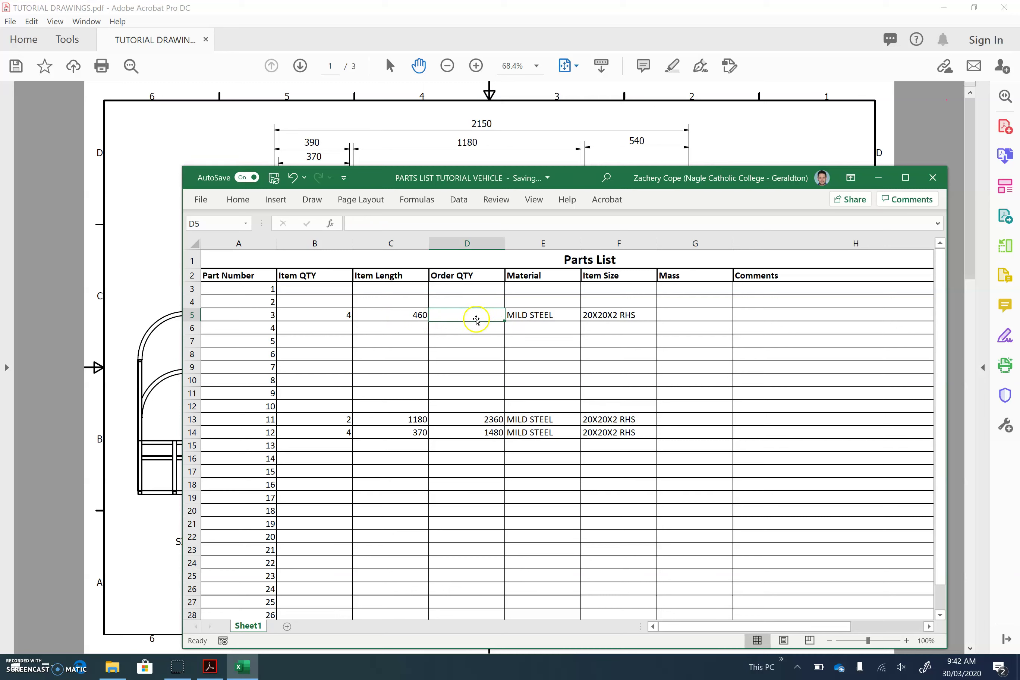
text(=)
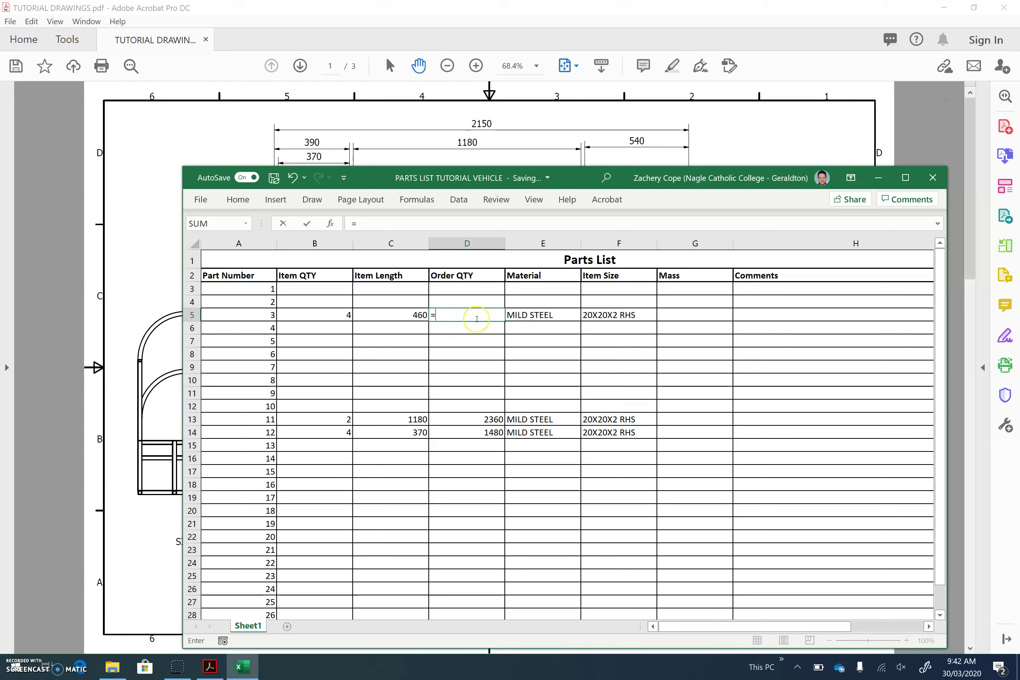
click(340, 316)
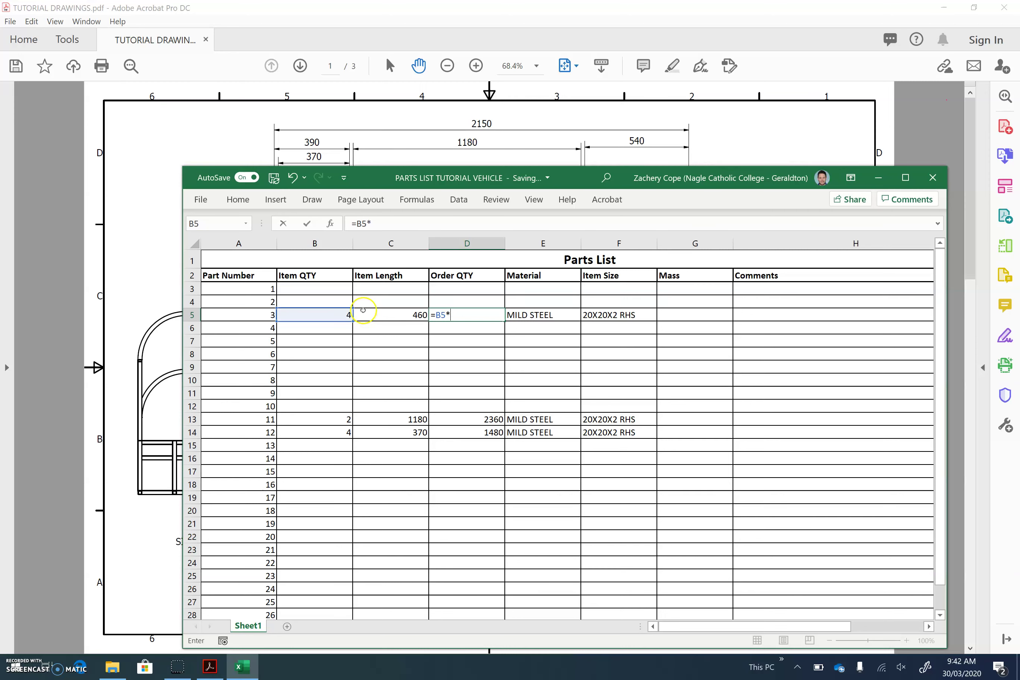
click(413, 316)
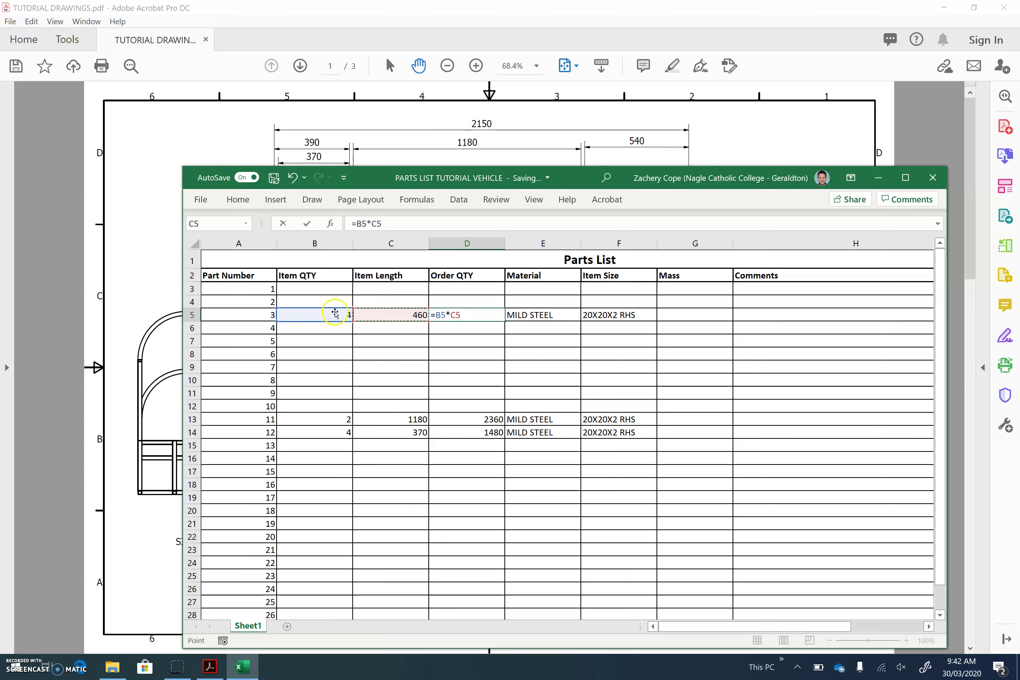
key(Return)
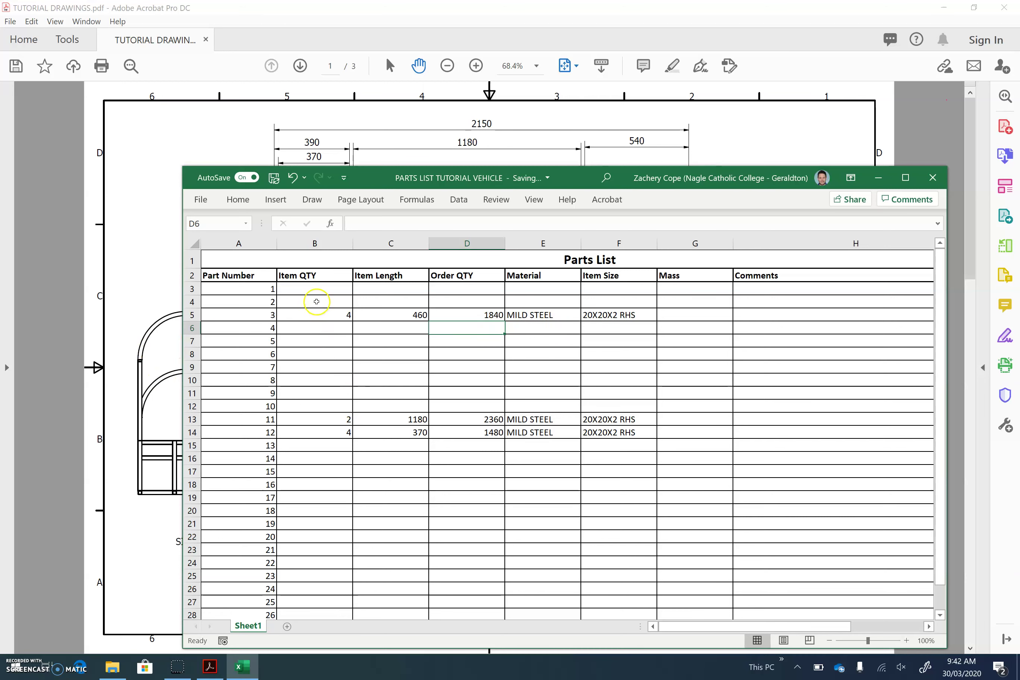
click(164, 307)
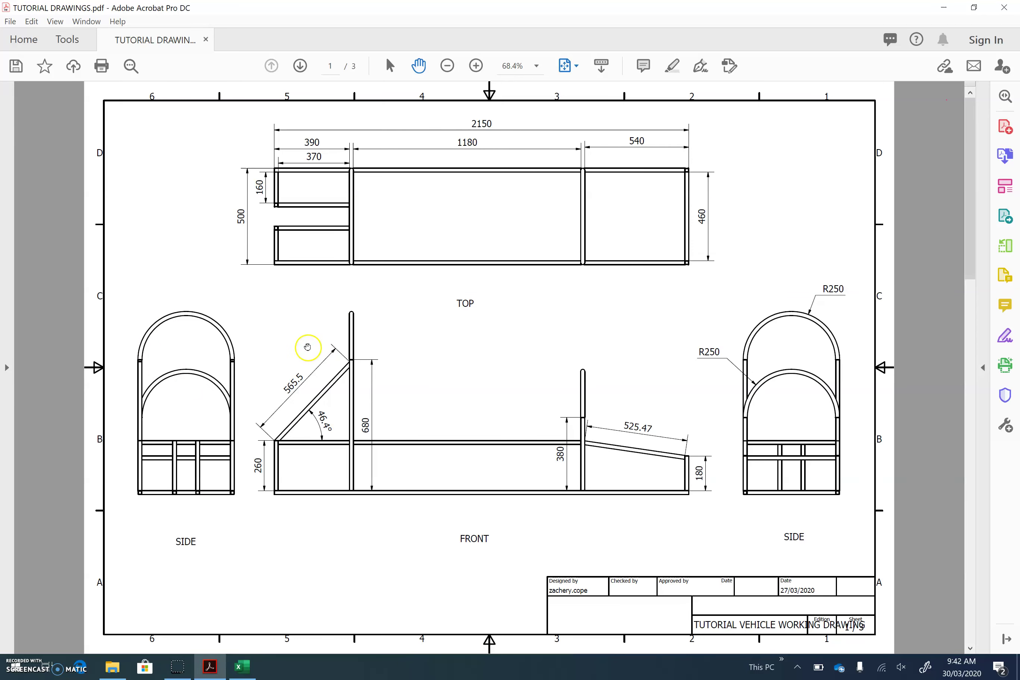
scroll(347, 349, down, 1)
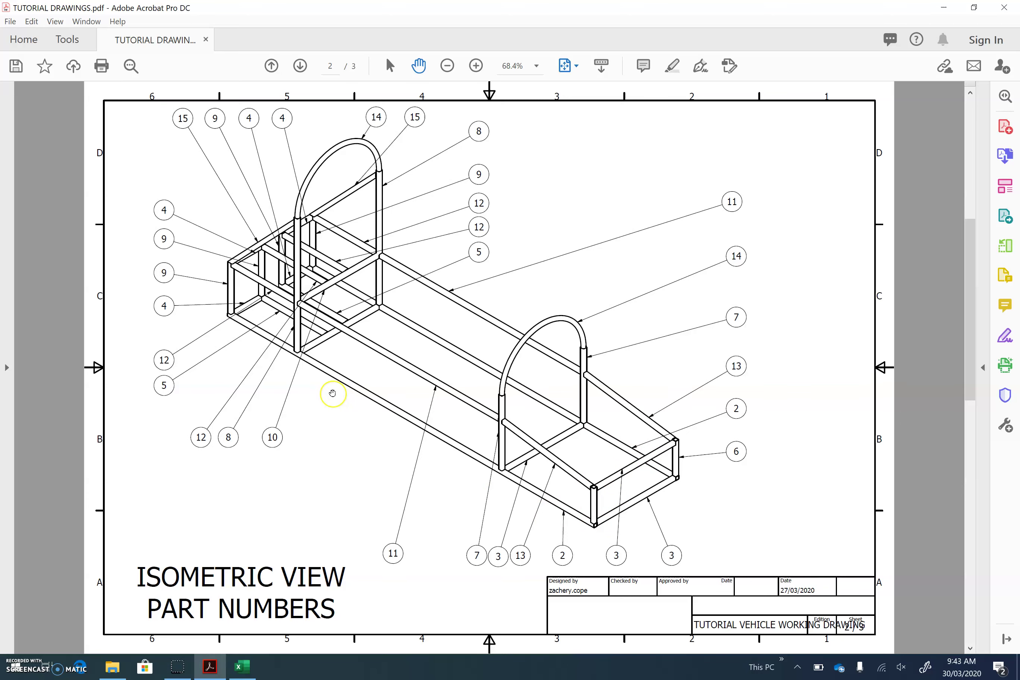
scroll(332, 393, up, 1)
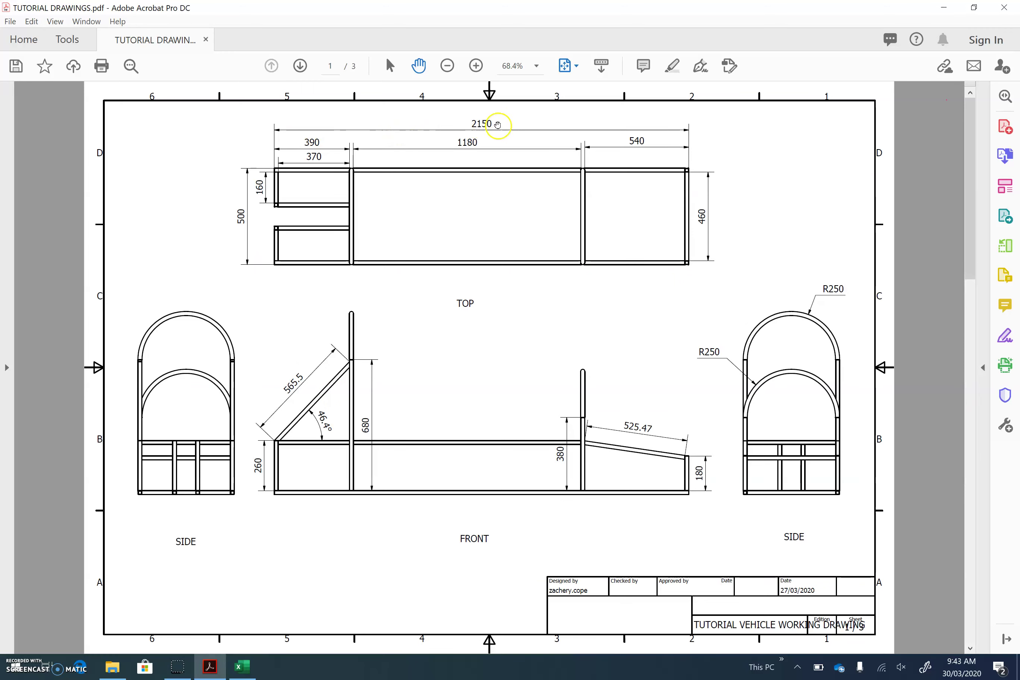
click(242, 667)
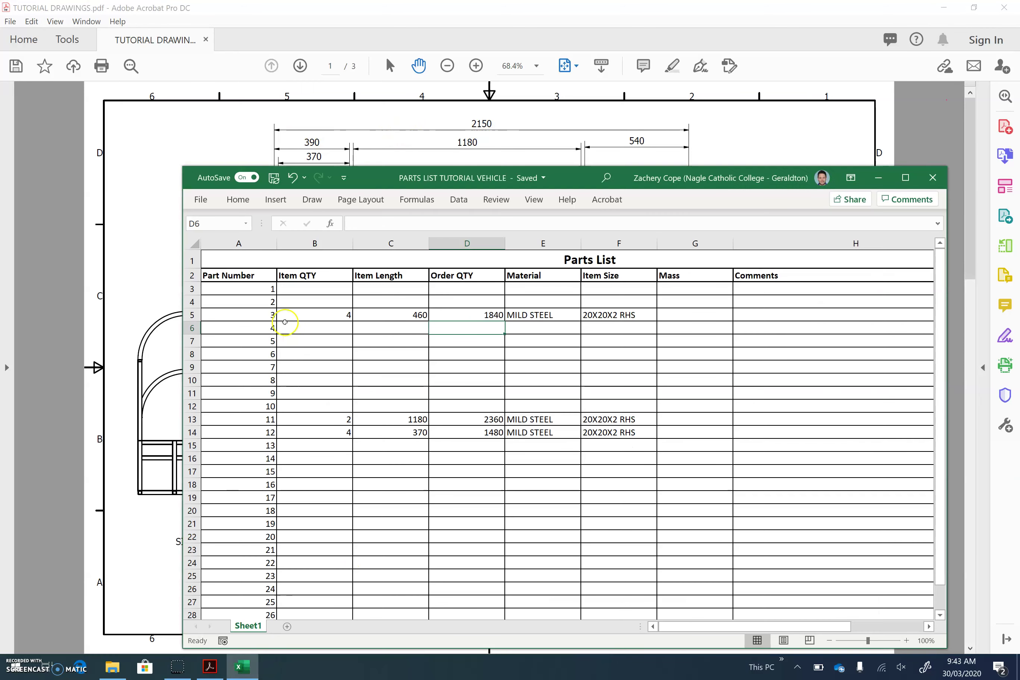
Step: Enter part 2's quantity and length, and set D4 to =B4*C4, giving 4300
click(303, 305)
text(2)
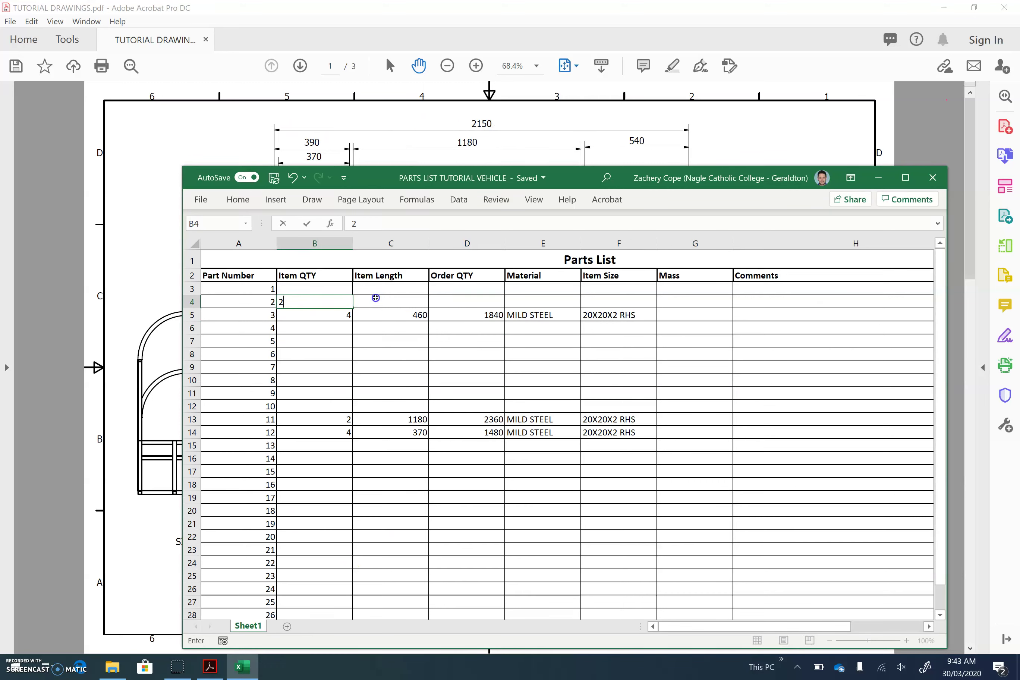
click(372, 300)
text(2150)
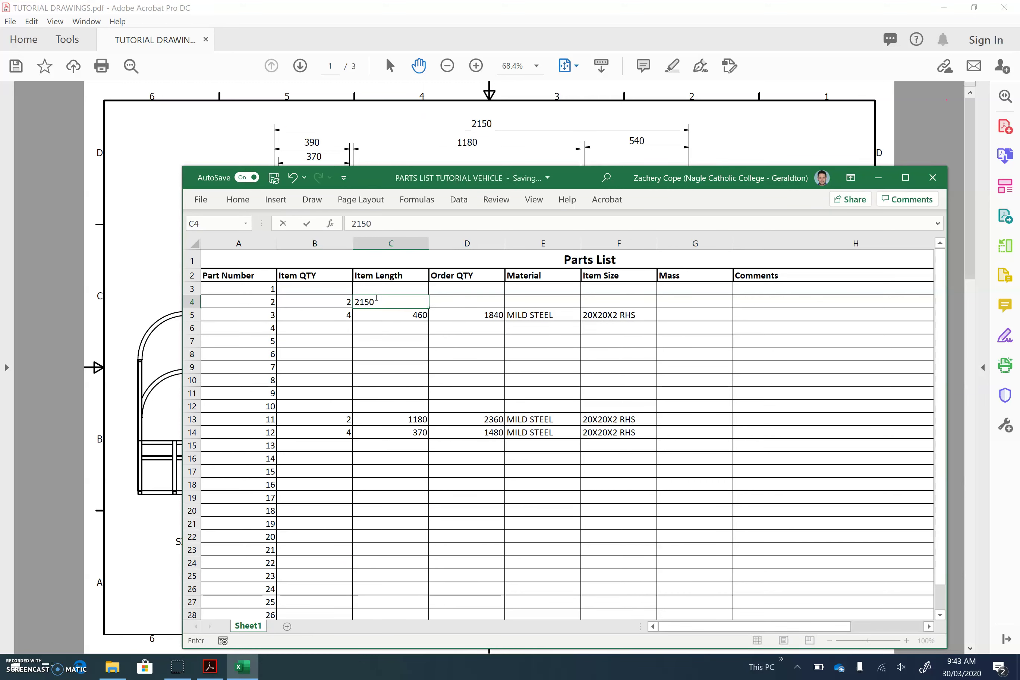
click(443, 303)
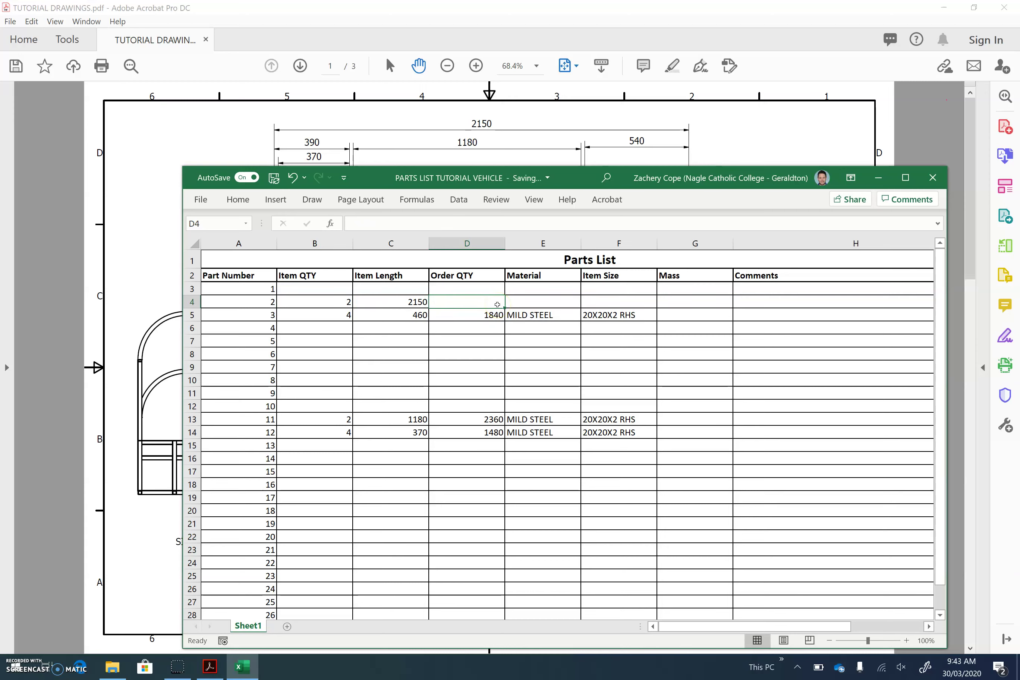
text(=)
click(334, 301)
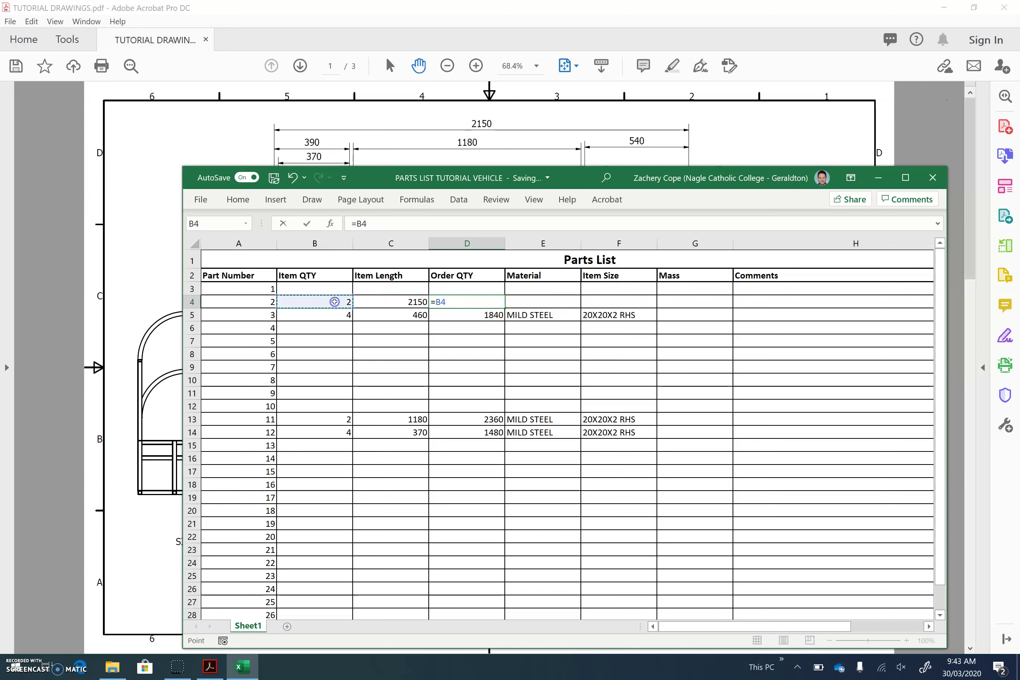
click(423, 303)
key(Return)
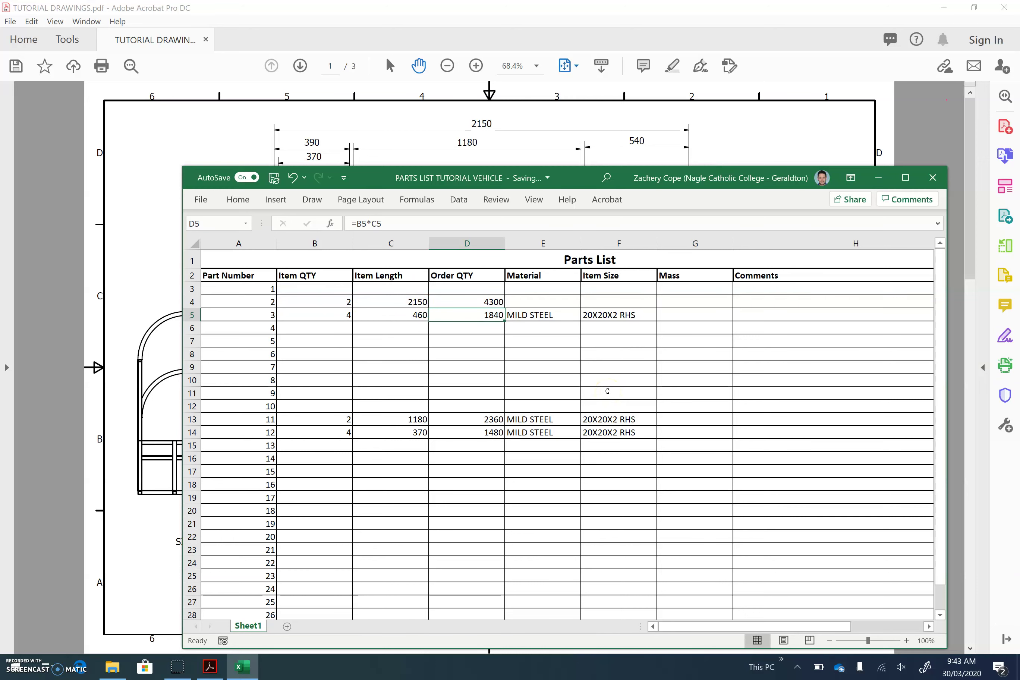
Step: Set part 2's material to MILD STEEL and item size to 20X20X2RHS
click(562, 307)
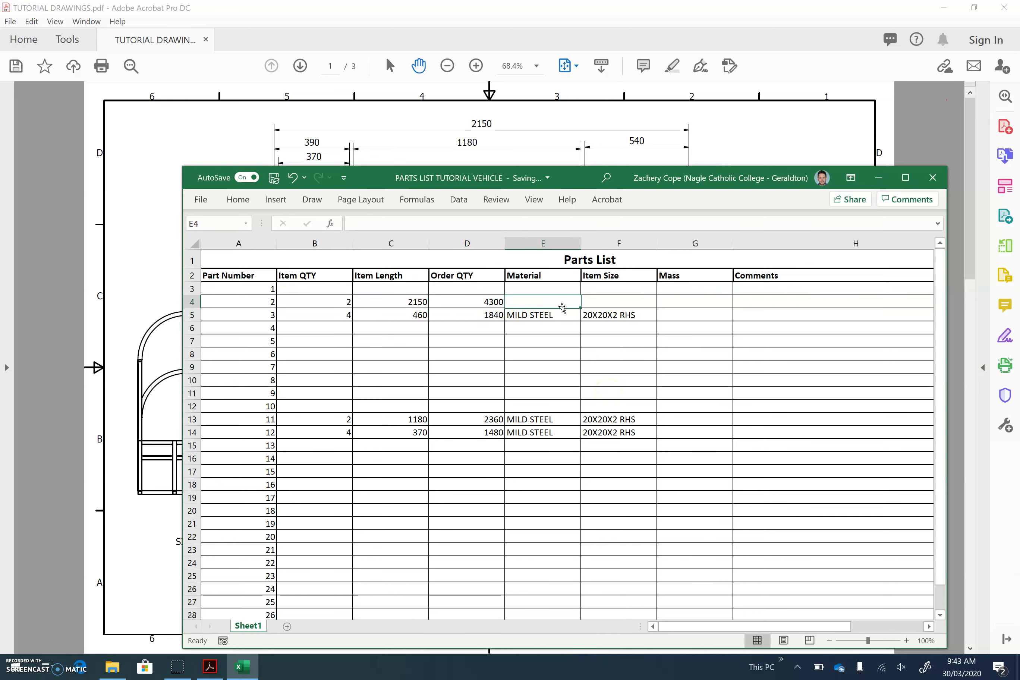
text(MILD STEEL)
key(Tab)
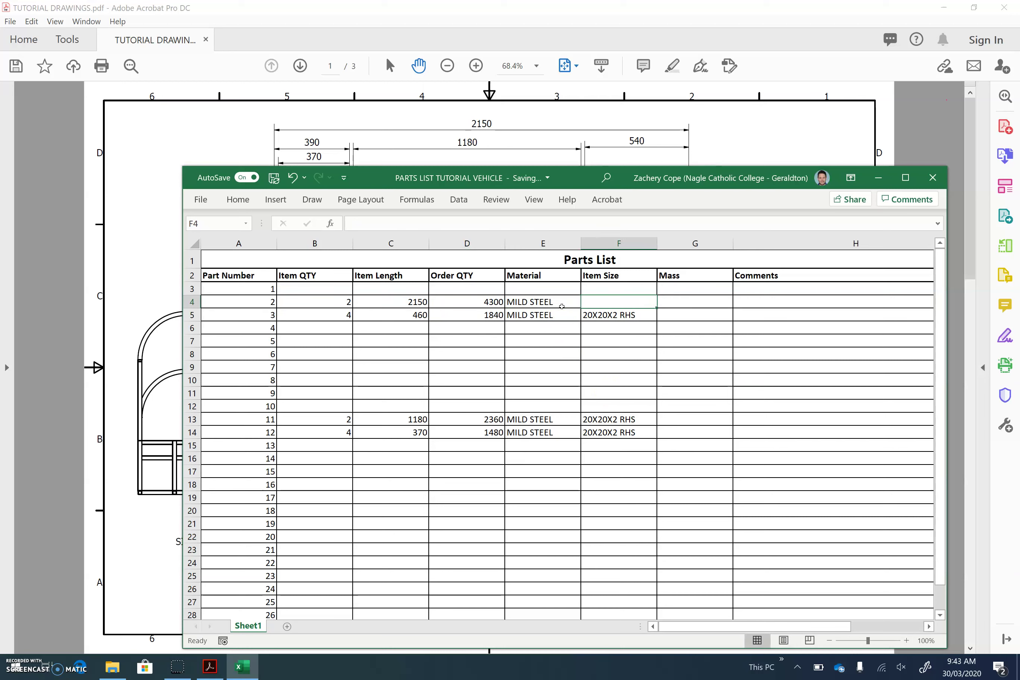
text(20X2)
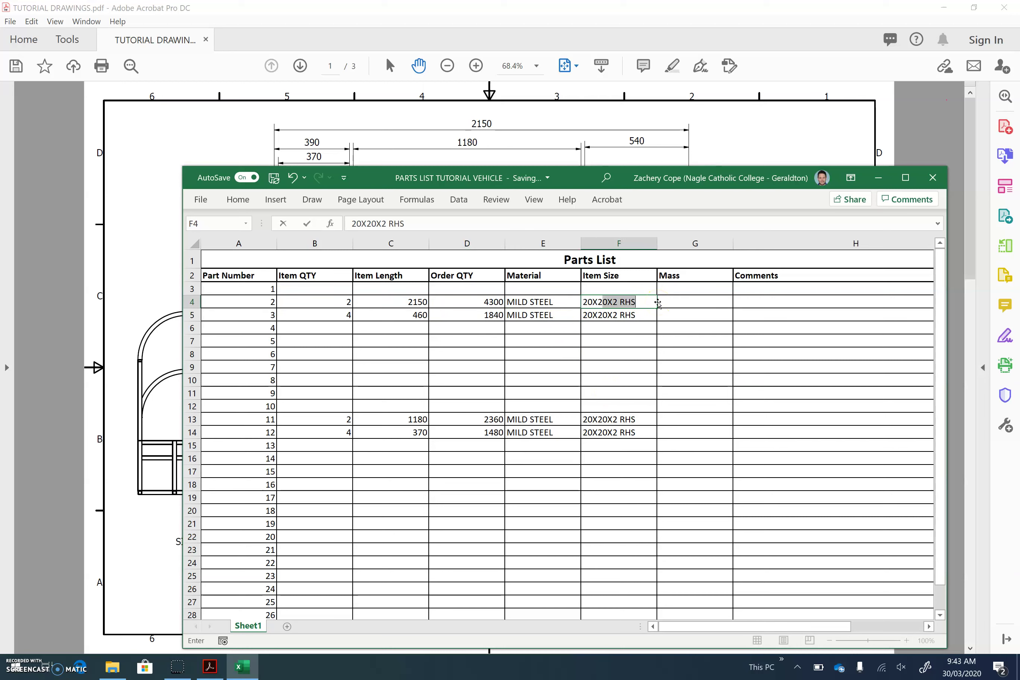
text(0X2RHS)
key(Return)
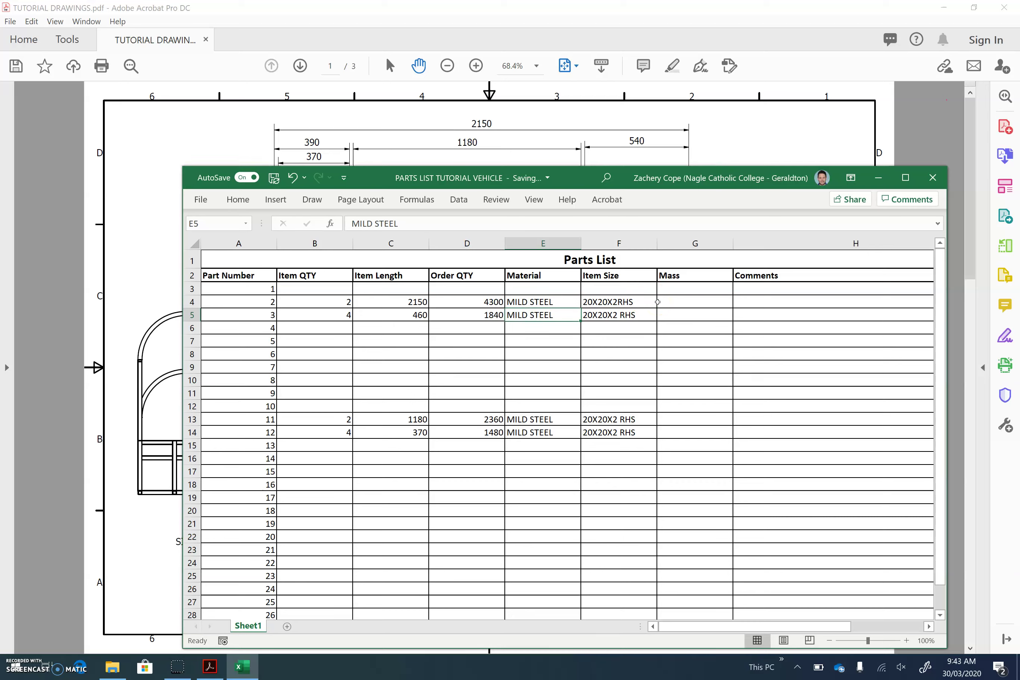
click(129, 285)
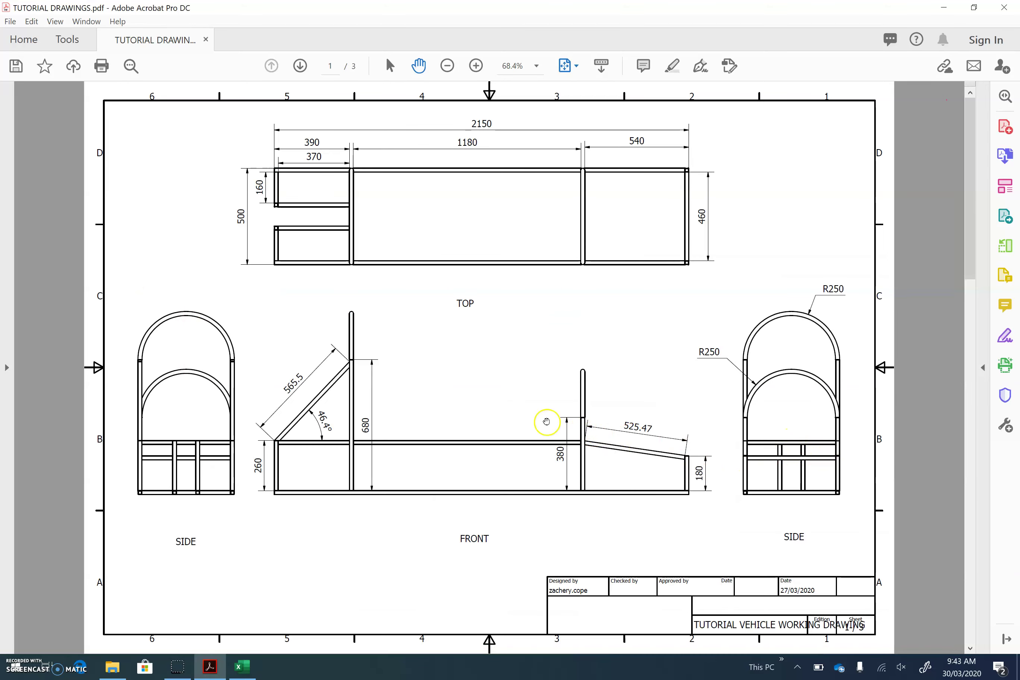
Step: Scroll the drawing to page 2, back to page 1, then to page 2's isometric view
scroll(549, 422, down, 2)
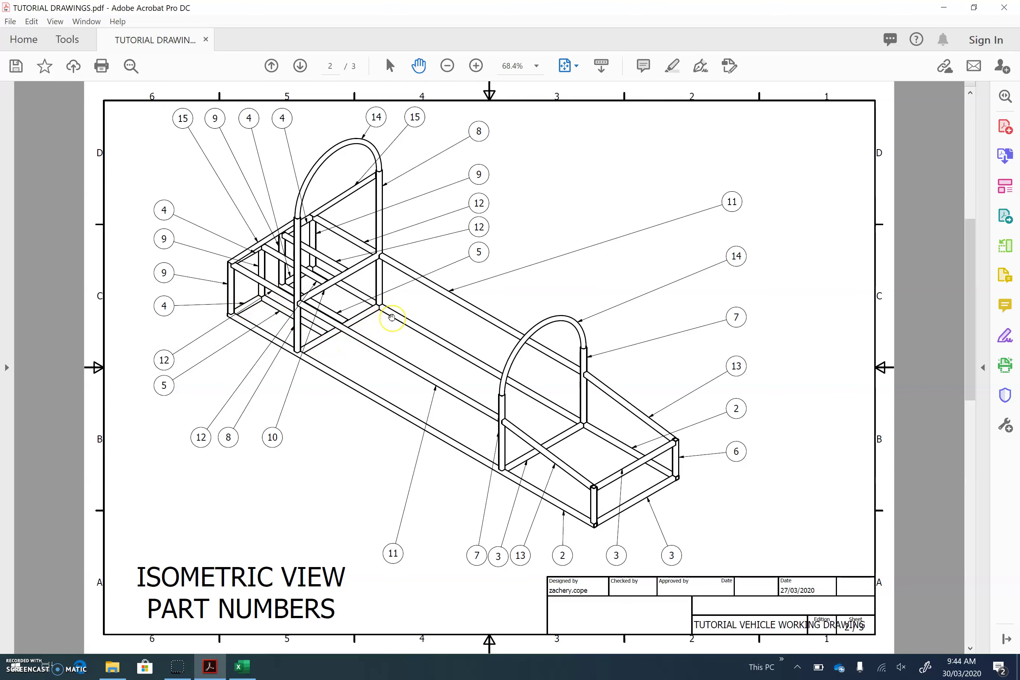
scroll(391, 317, up, 3)
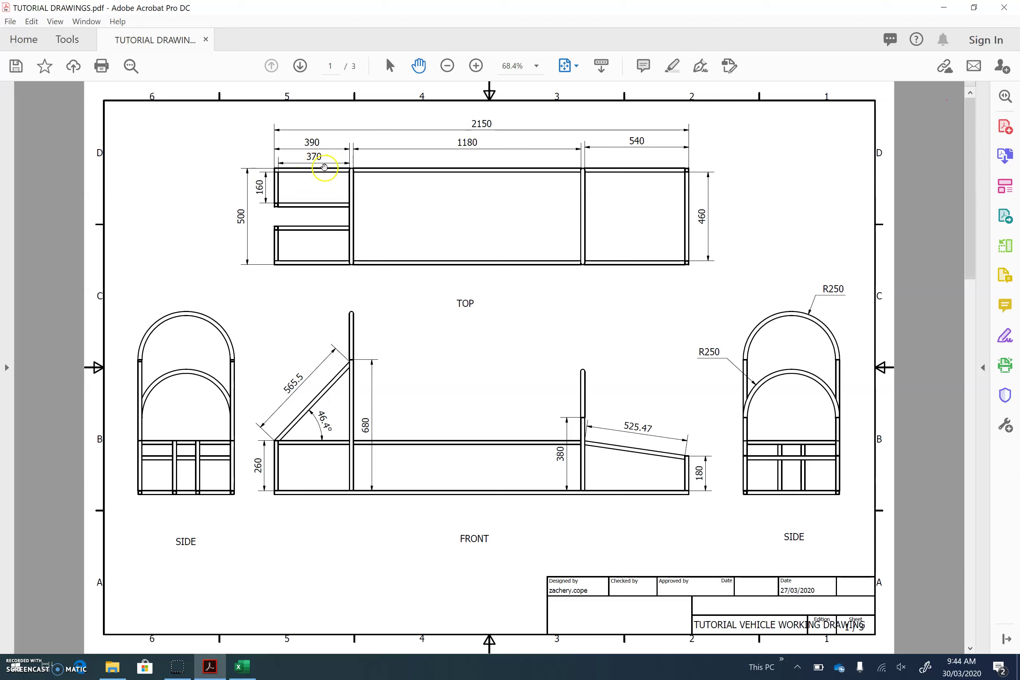
scroll(323, 168, down, 3)
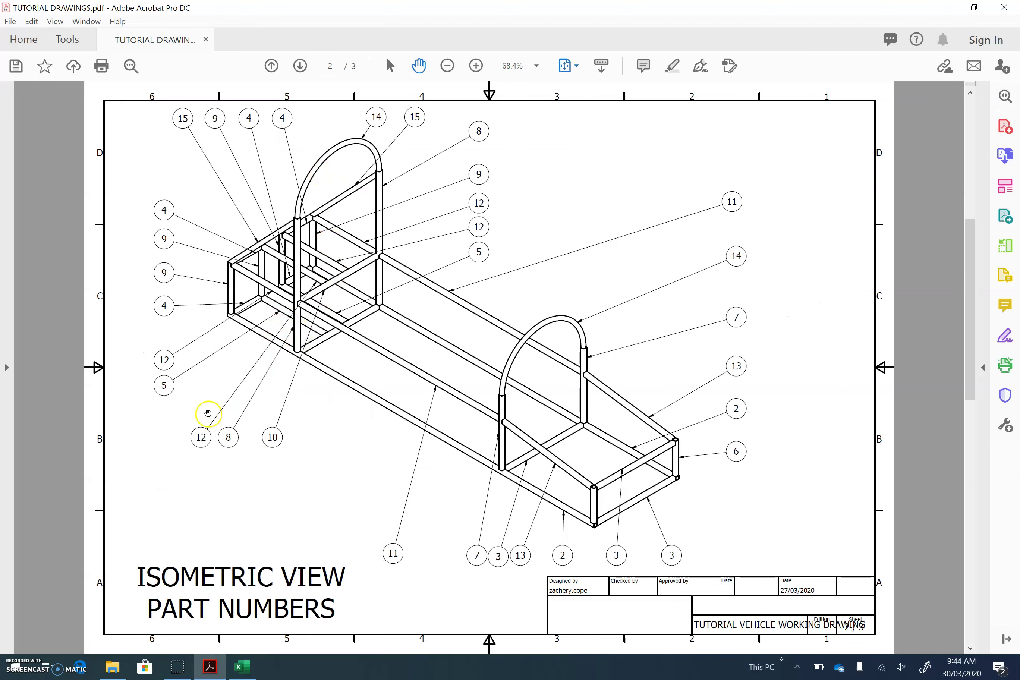
click(243, 667)
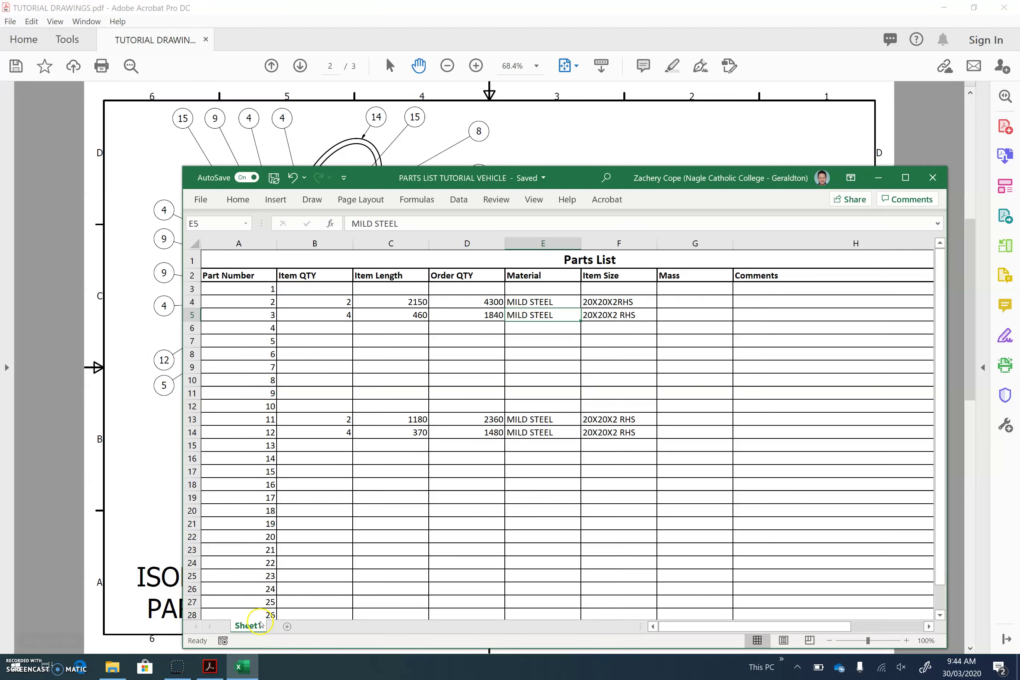
Step: Give part 5 Item QTY 2, length 370, and Order QTY =B7*C7 giving 740
click(322, 340)
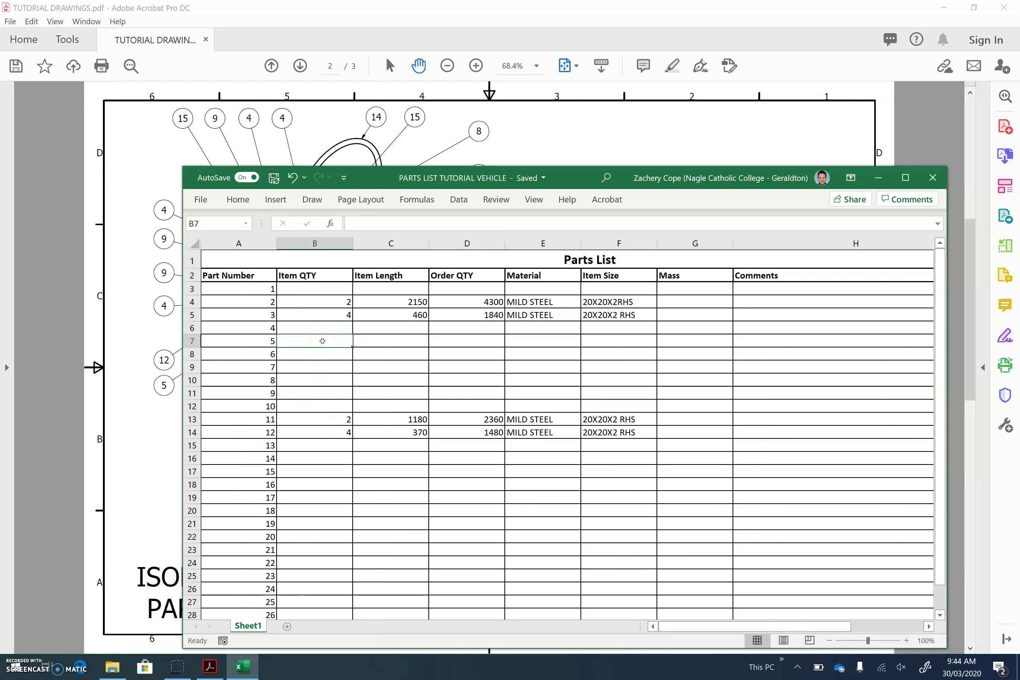
text(2)
click(372, 341)
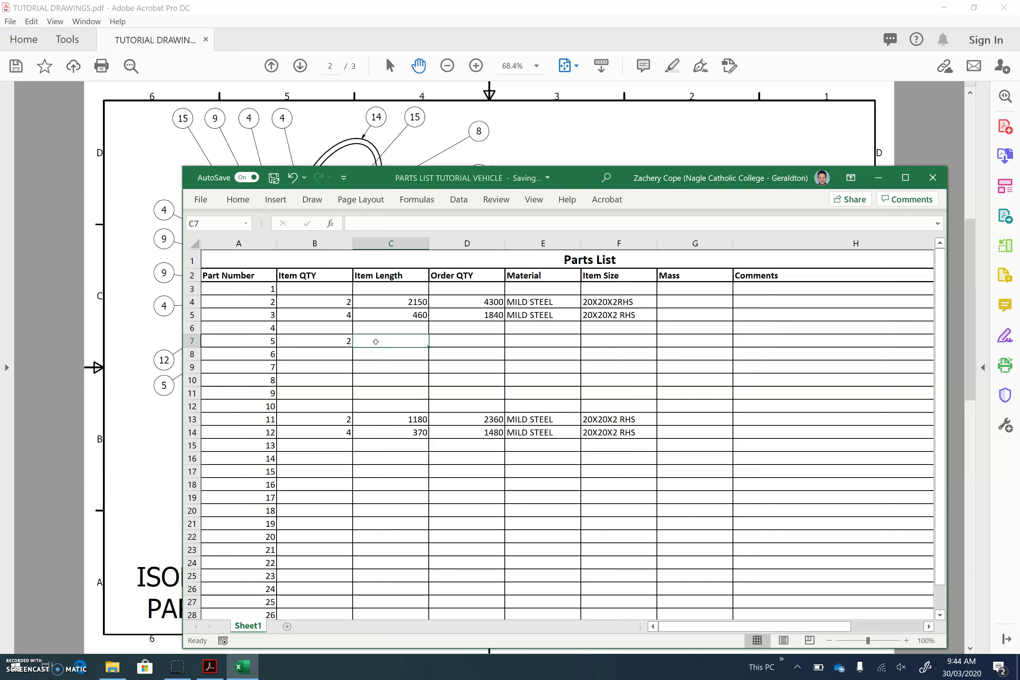
text(370)
key(Tab)
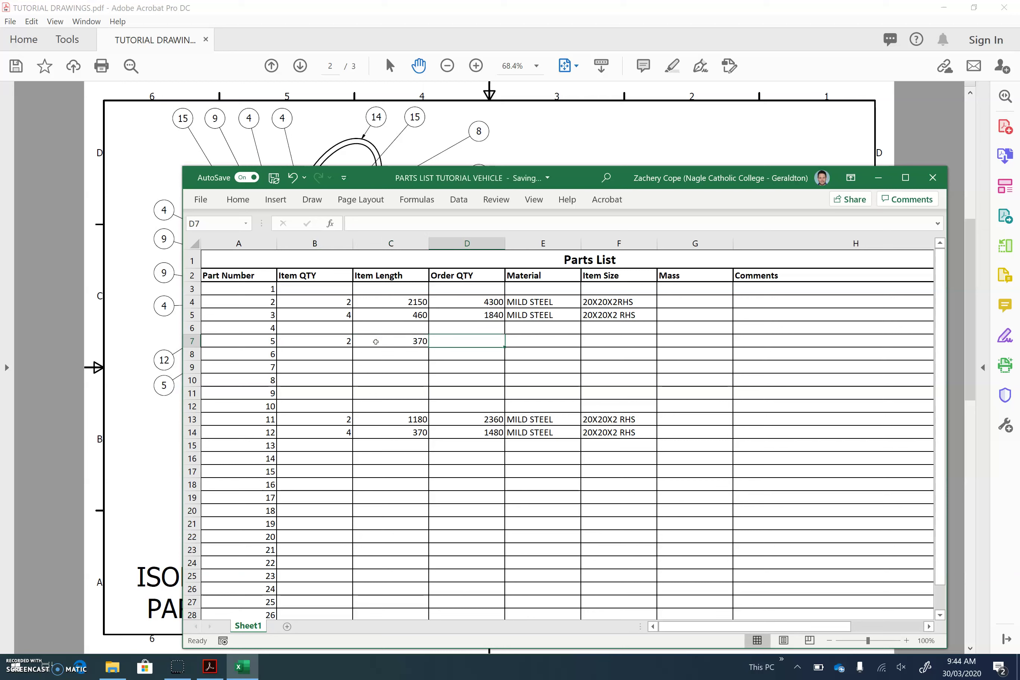
text(=)
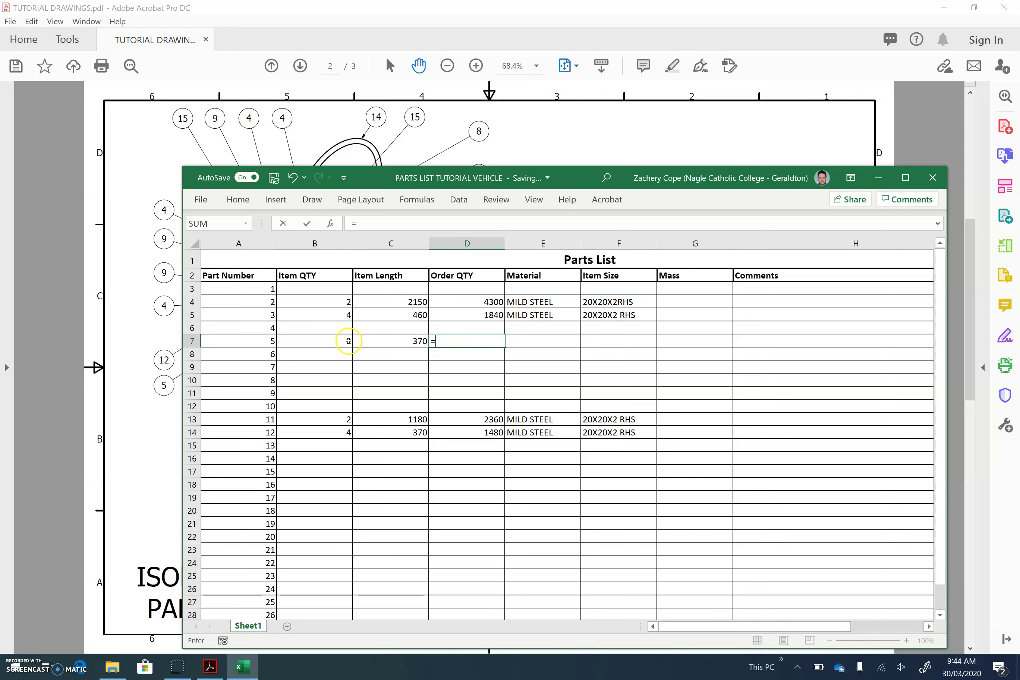
click(342, 342)
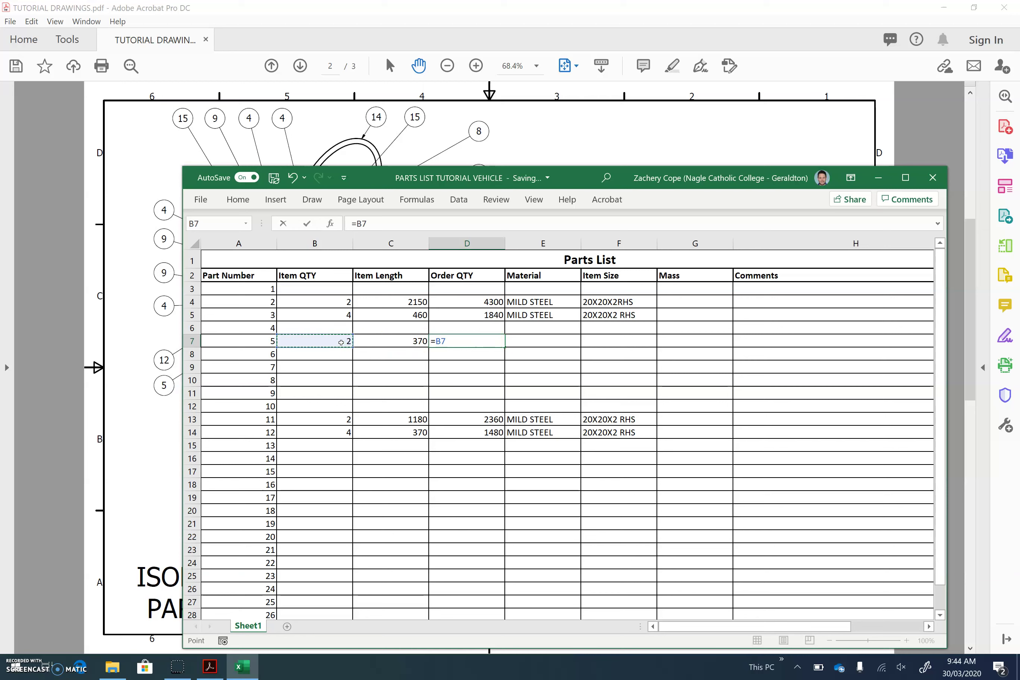
text(*)
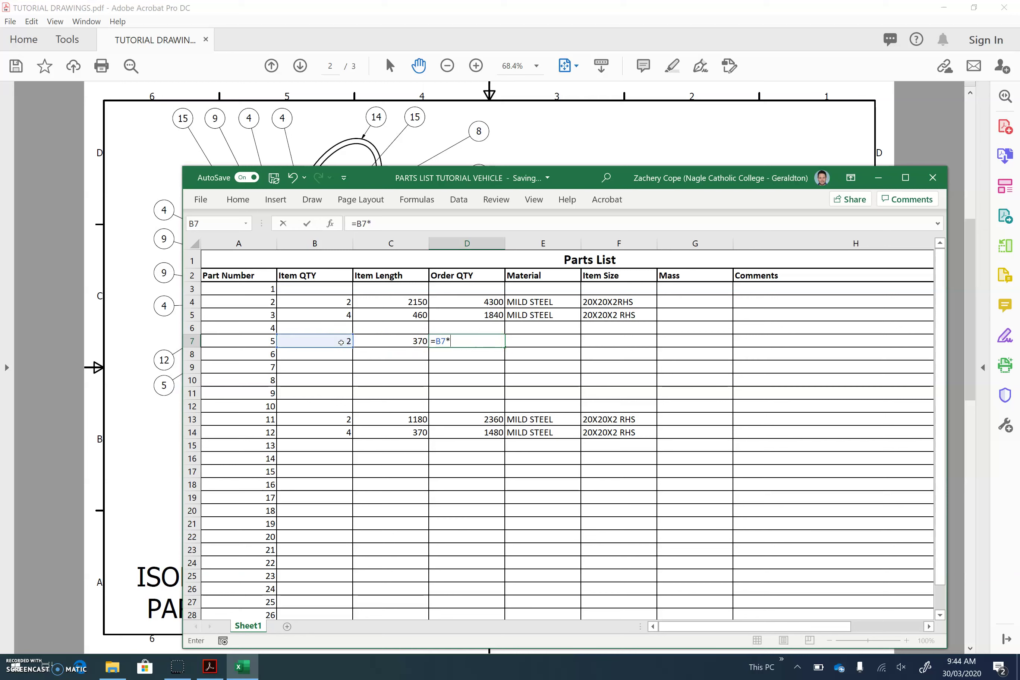
click(402, 340)
key(Return)
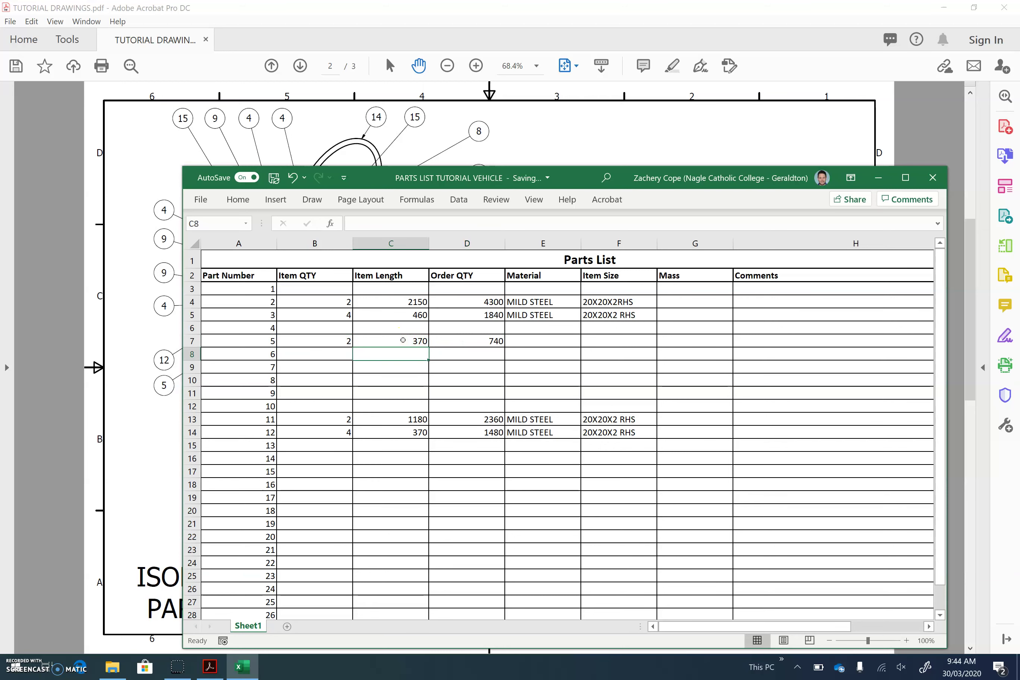
Step: Set part 5's material to MILD STEEL and item size to 20X20X2RHS
click(538, 342)
text(MILD)
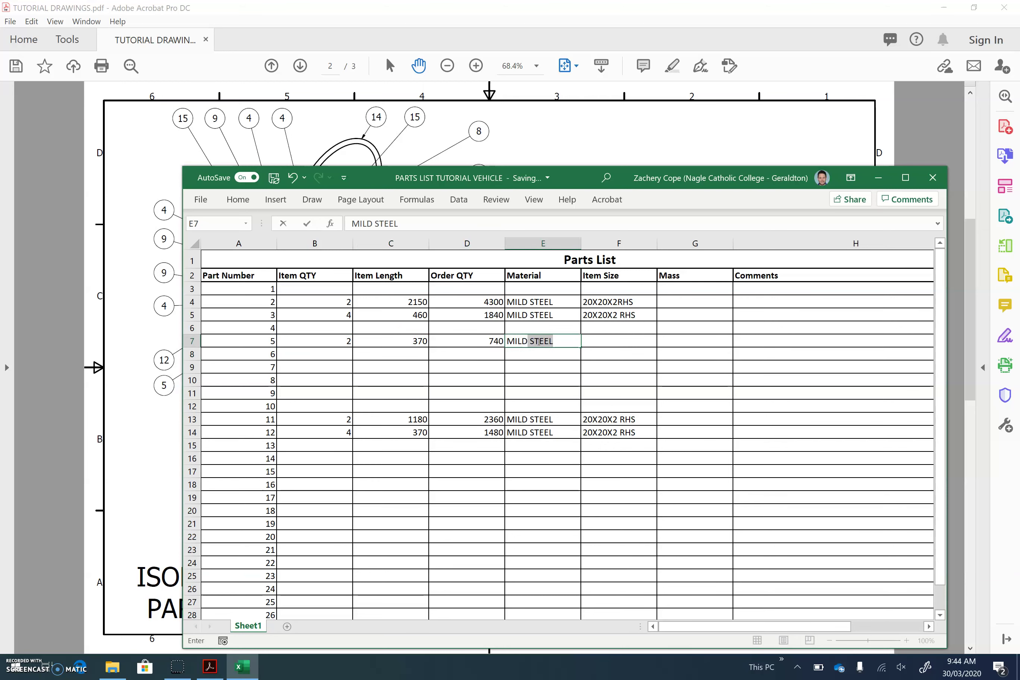
key(Tab)
text(2)
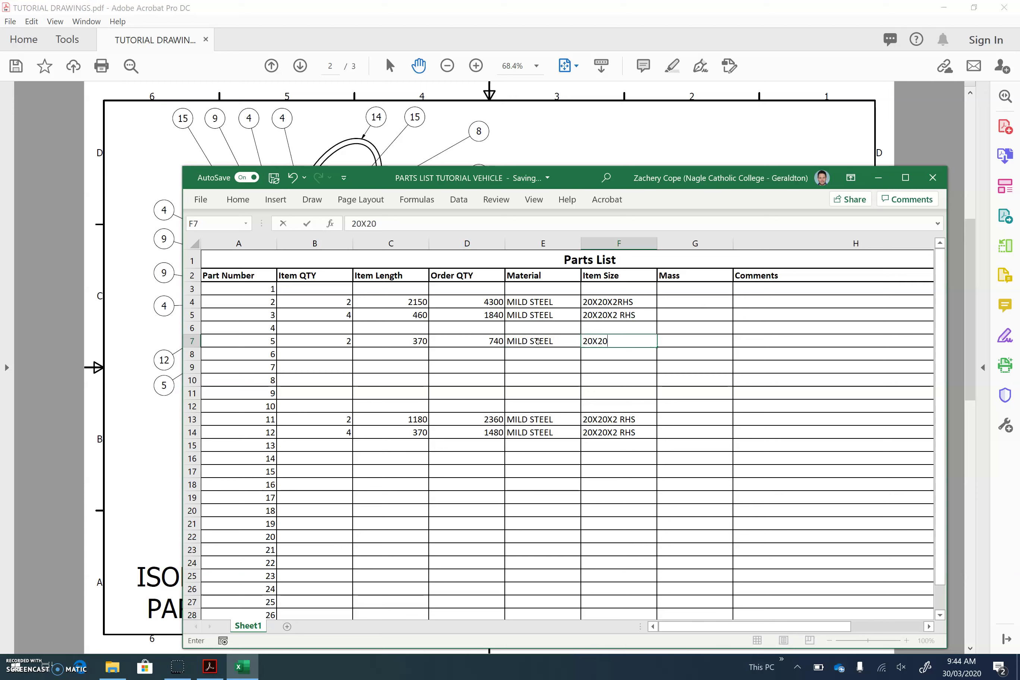
text(0X20X2RHS)
key(Return)
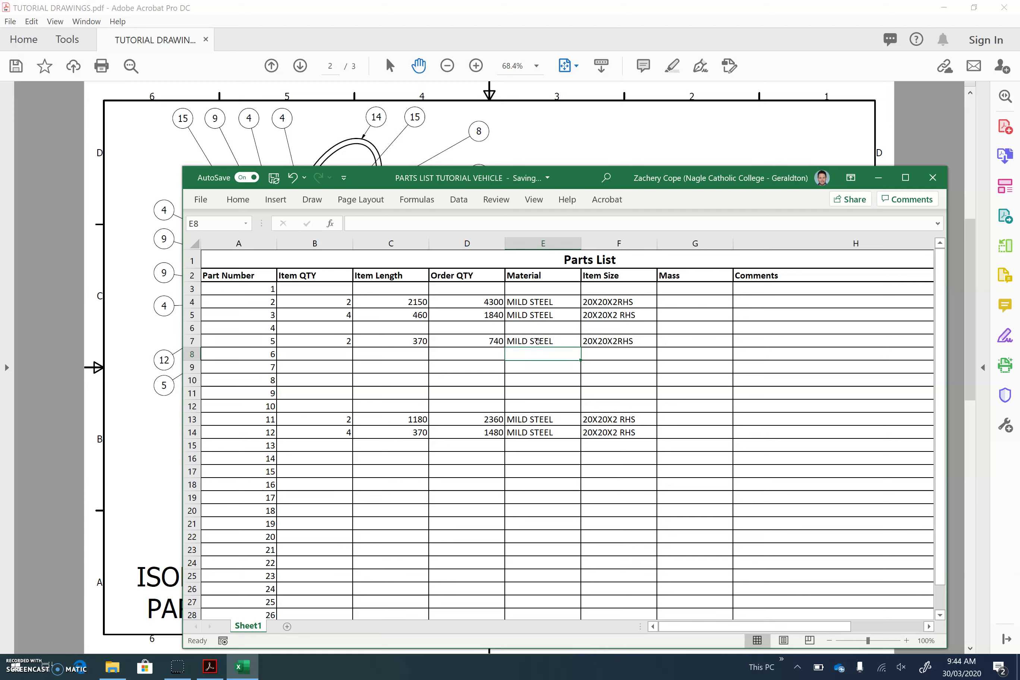
click(172, 339)
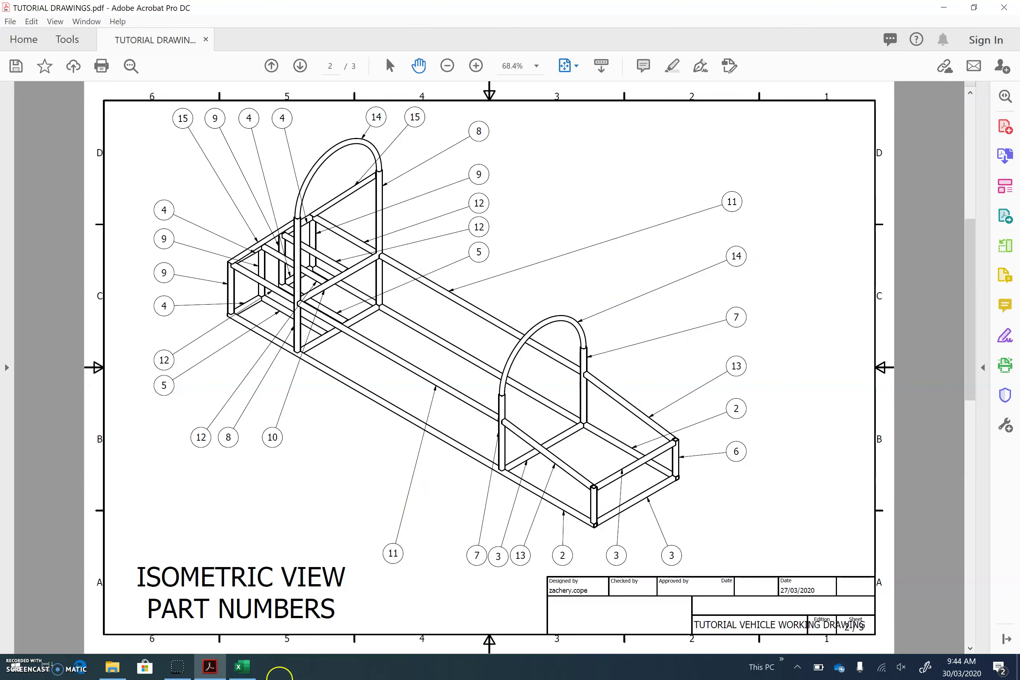
Step: Switch to the parts list and back to the drawing, then scroll up to page 1
click(242, 667)
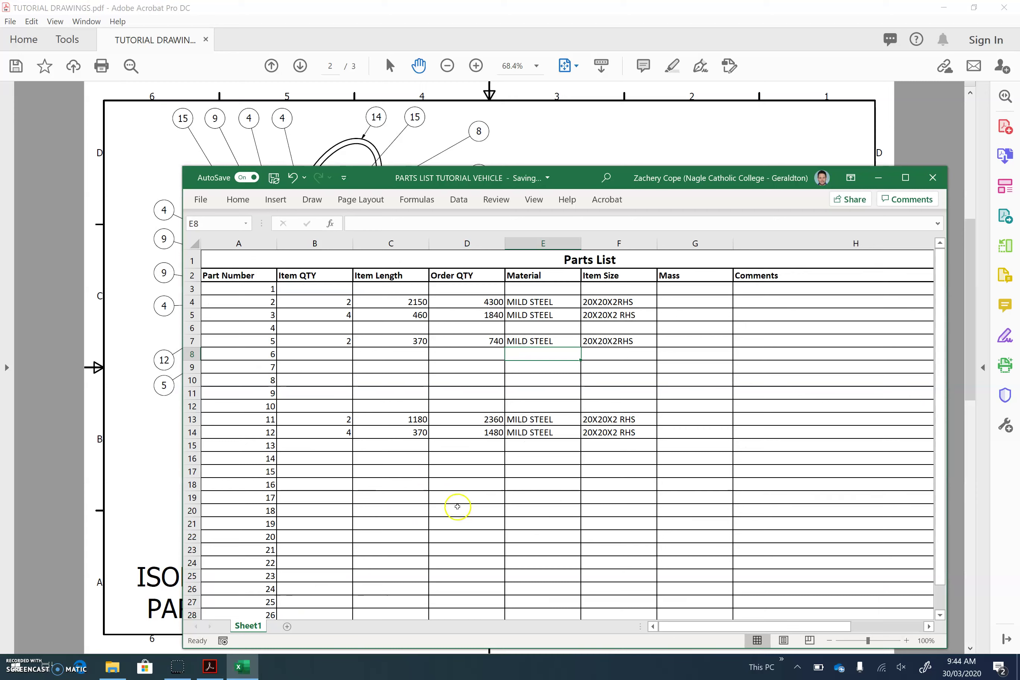
click(147, 486)
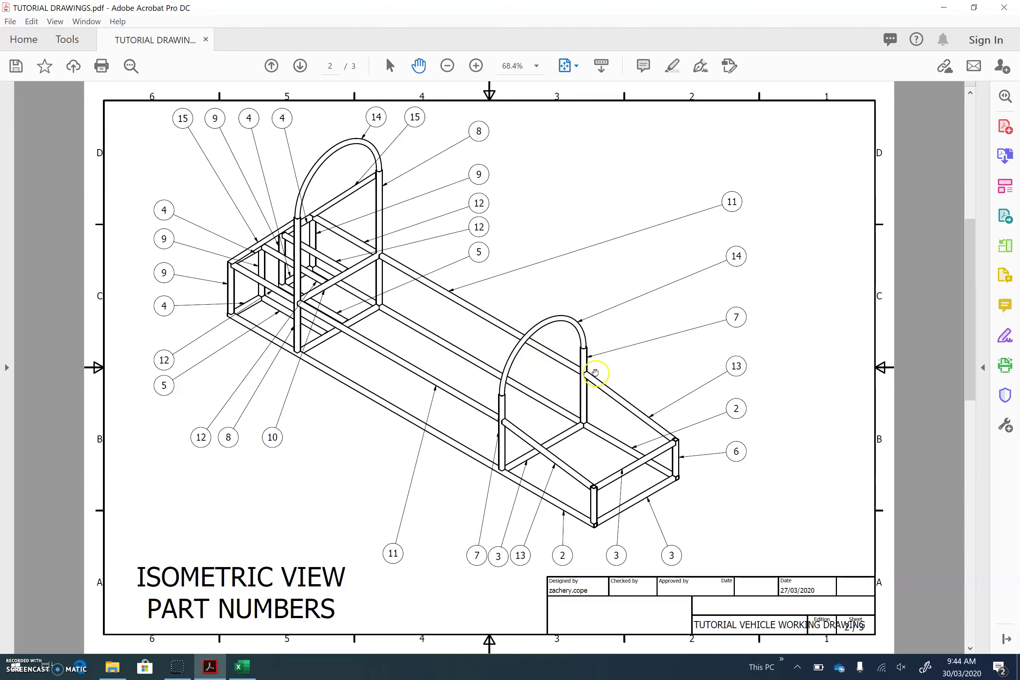
scroll(512, 372, up, 3)
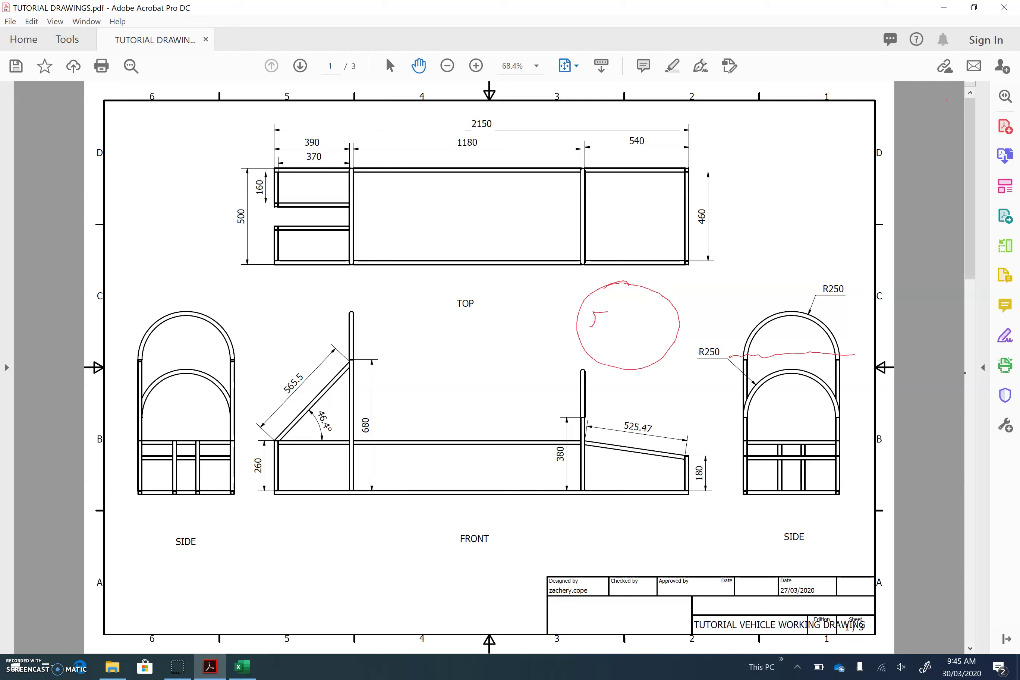
Step: Handwrite πxD and πx2R inside the red circle on page 1
drag(634, 311, 624, 326)
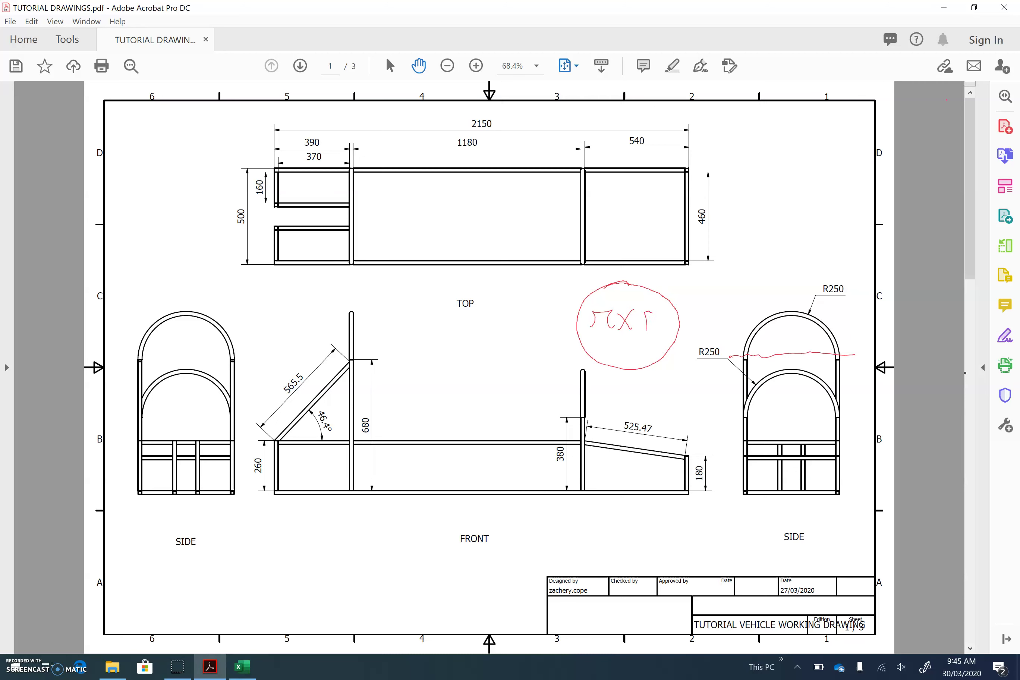
drag(646, 315, 649, 330)
drag(654, 344, 664, 362)
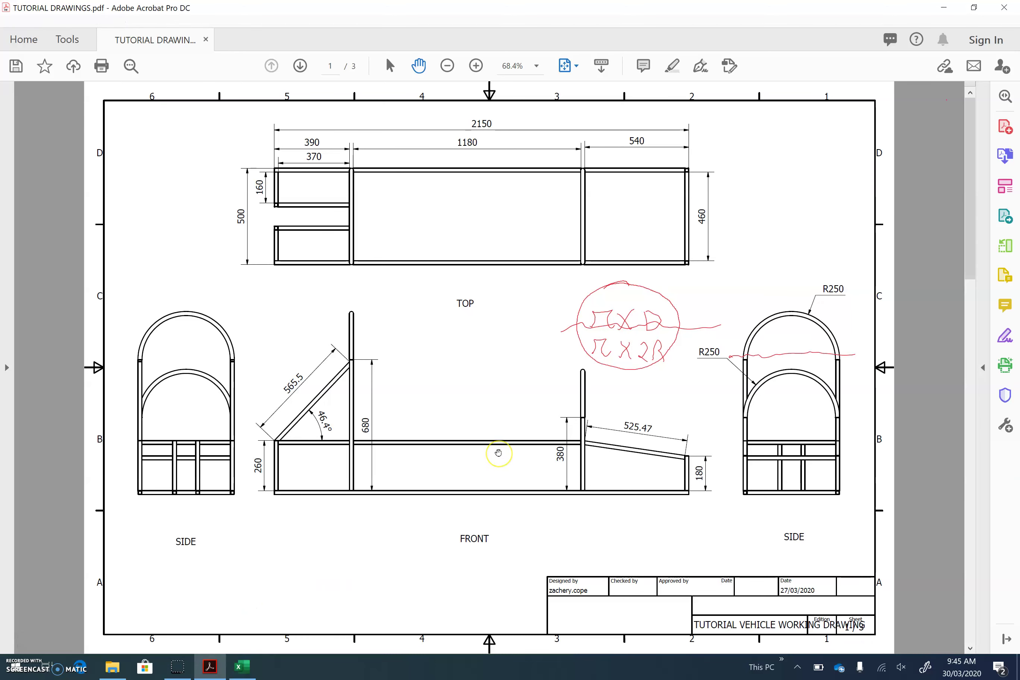
Step: Launch Calculator from the Start search and restore its window
key(super)
text(CAL)
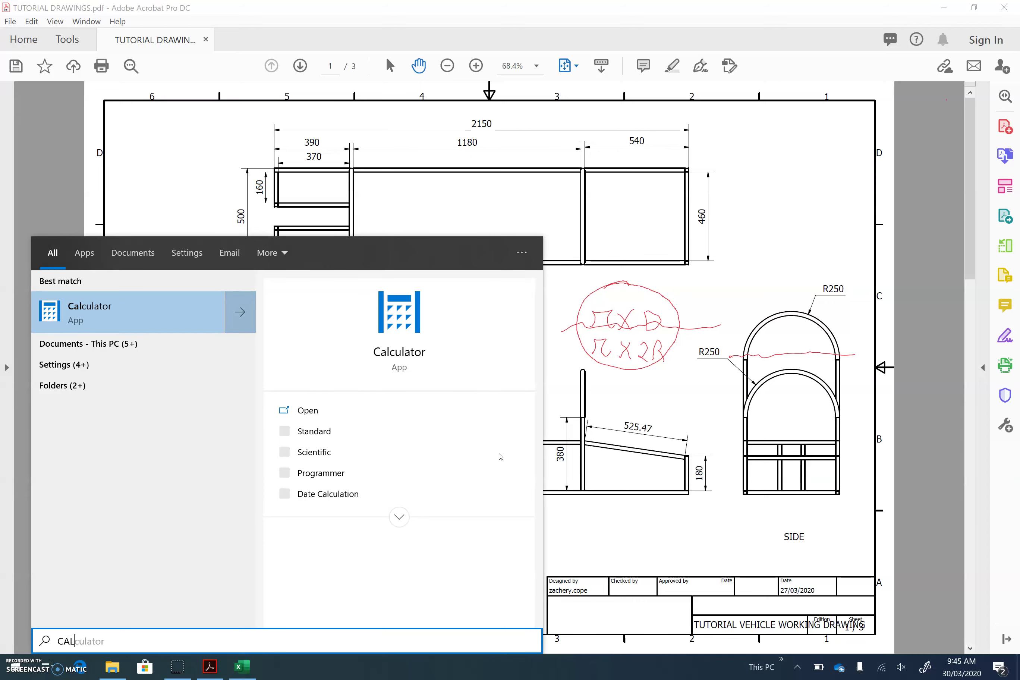
key(Return)
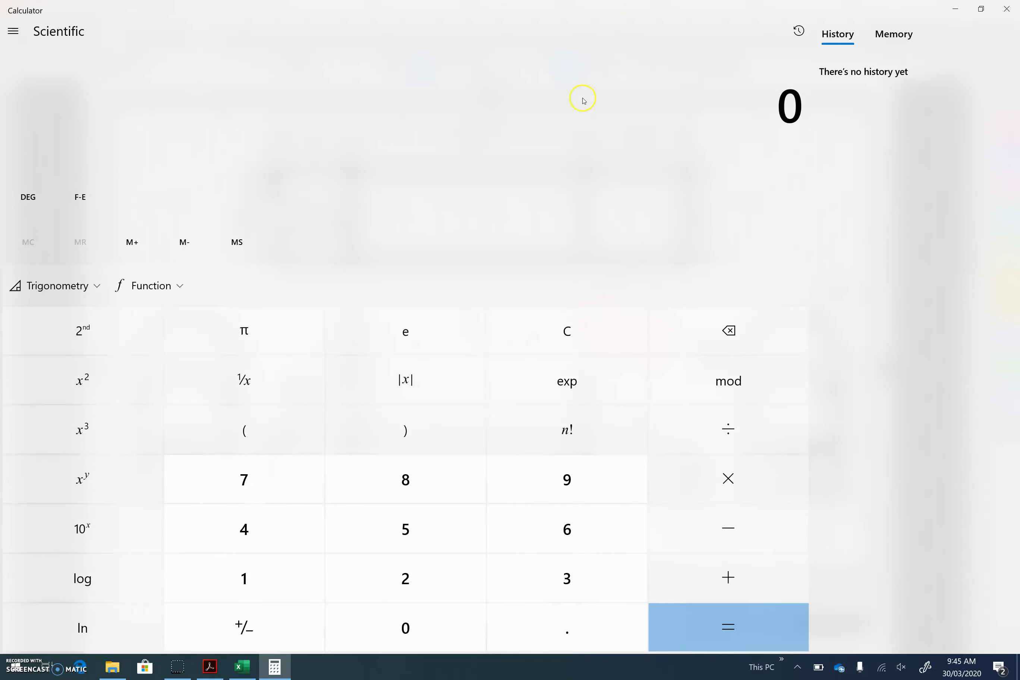
click(981, 9)
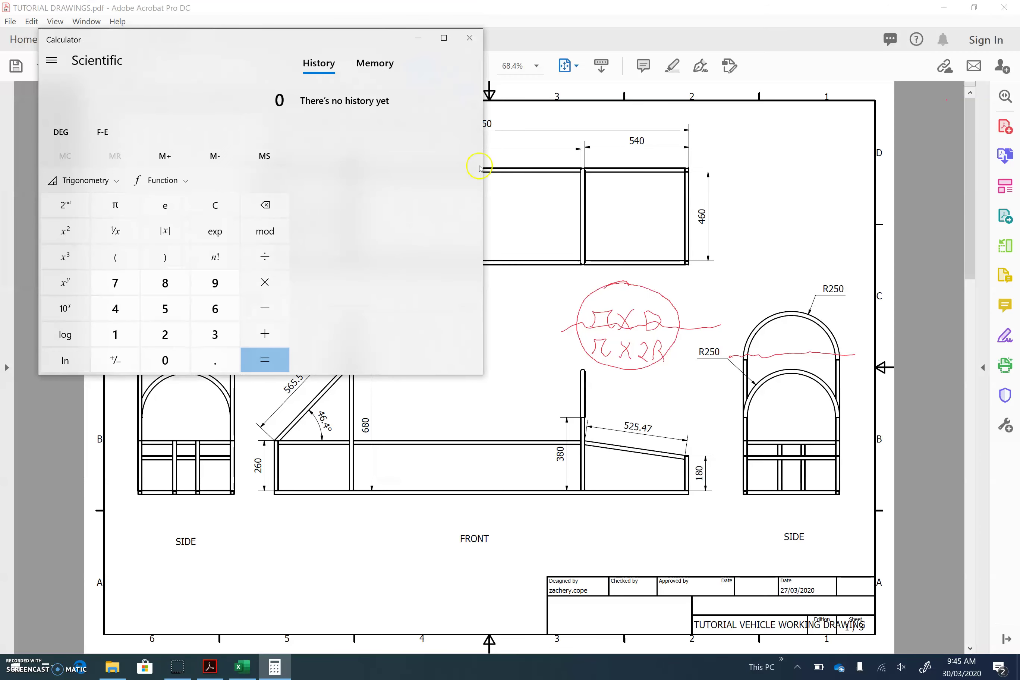
Step: Compute the circumference 3.14 × 2 × 250 = 1,570 in Calculator
text(3.14)
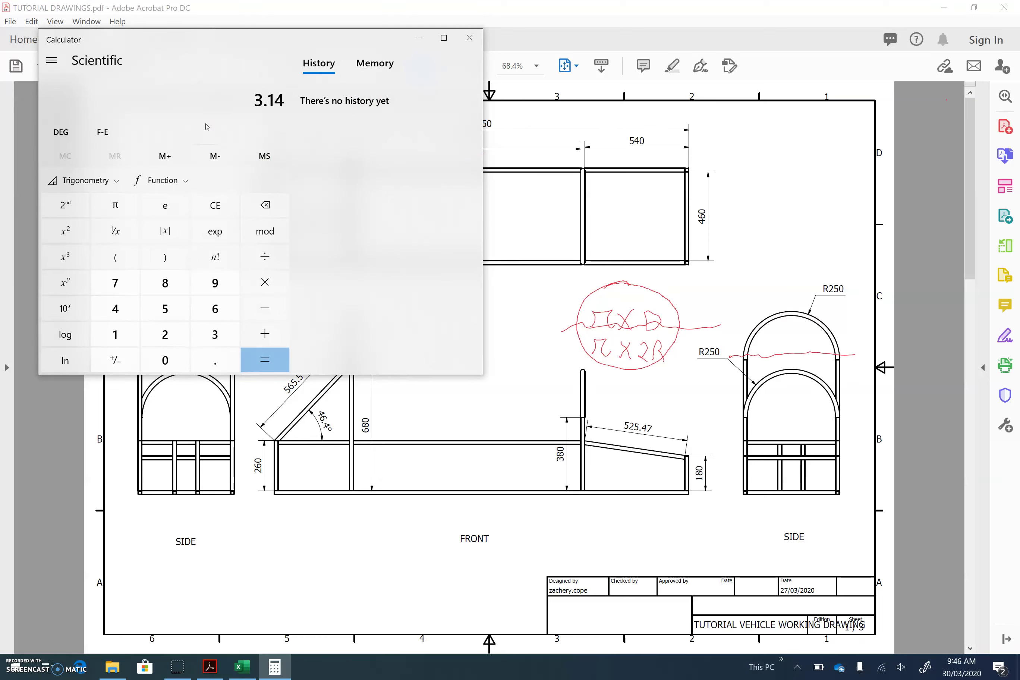
click(265, 282)
click(155, 339)
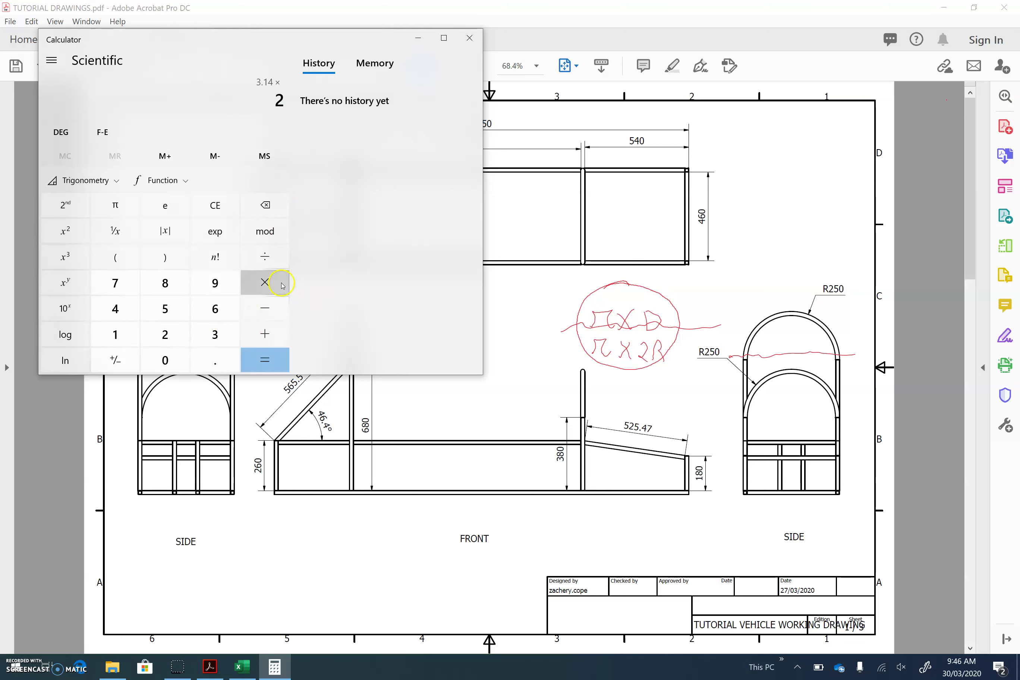
click(264, 280)
click(175, 336)
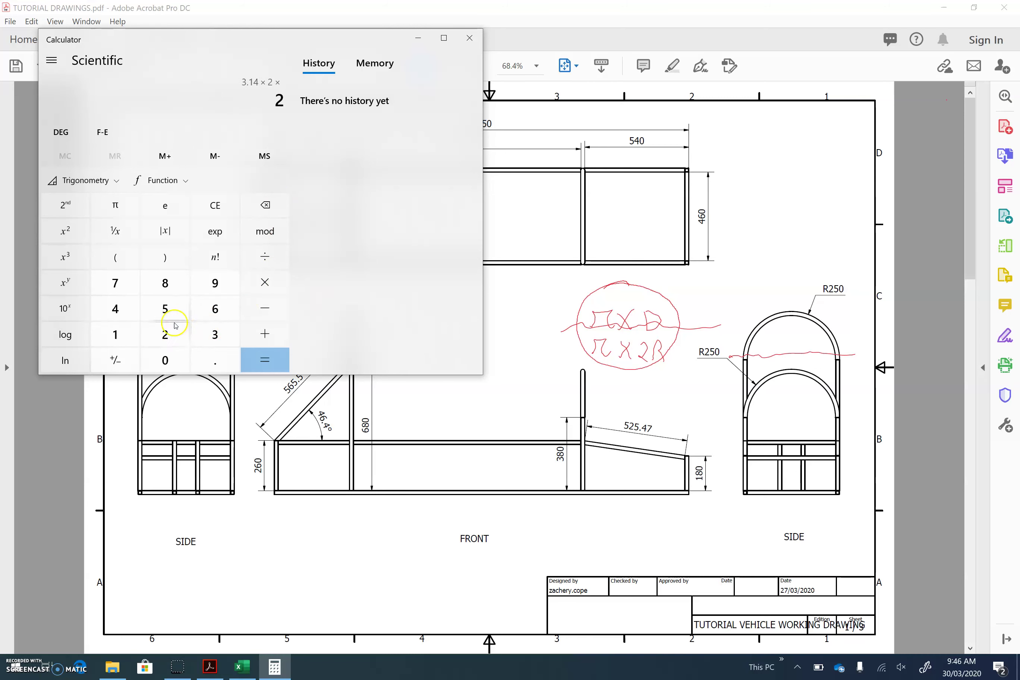
click(175, 315)
click(167, 357)
click(260, 360)
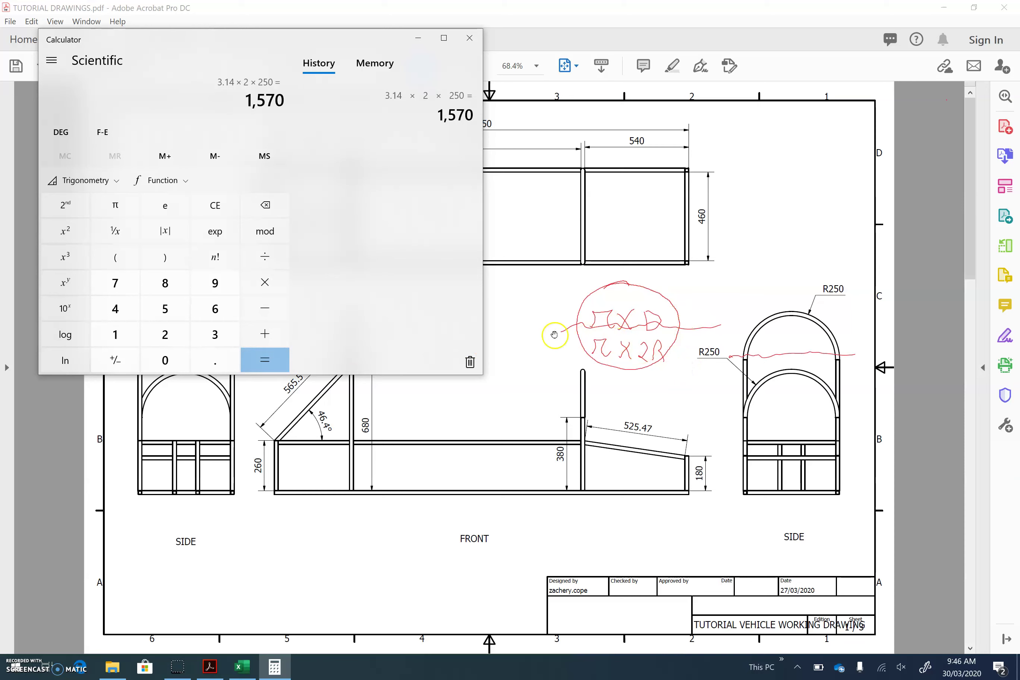
Step: Halve 1570 to get 785, then return to the drawing
click(265, 262)
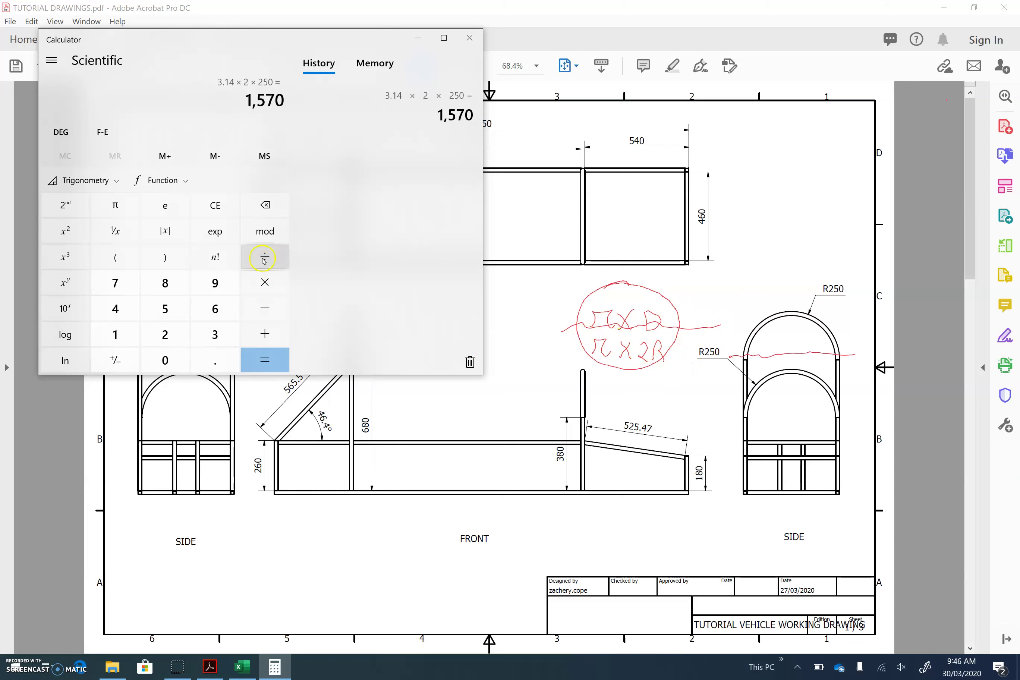
click(165, 331)
click(264, 360)
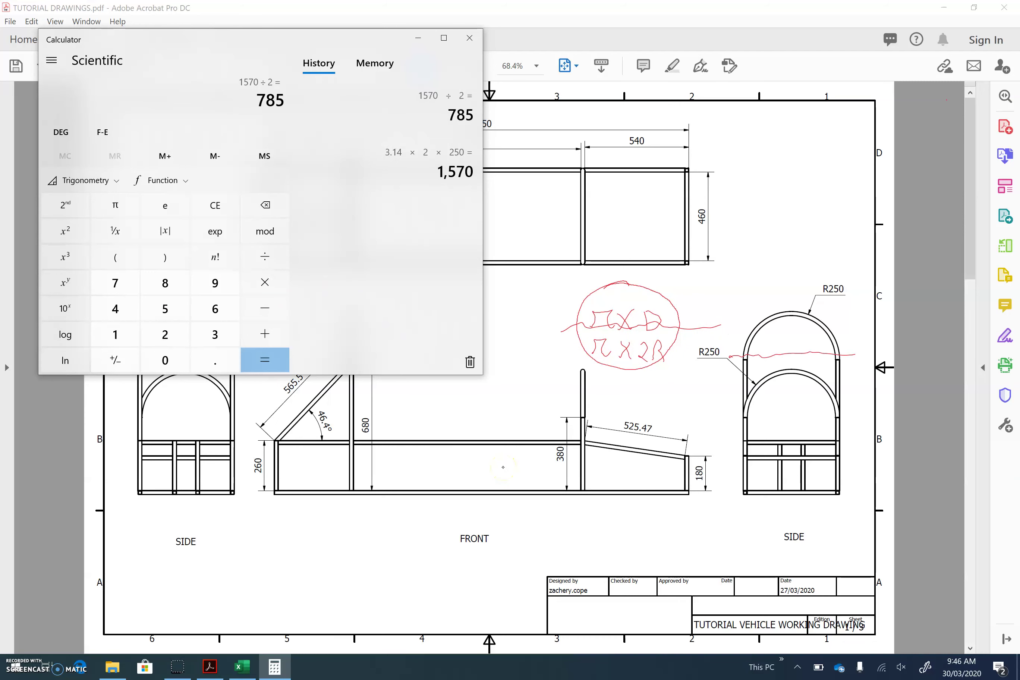
click(965, 467)
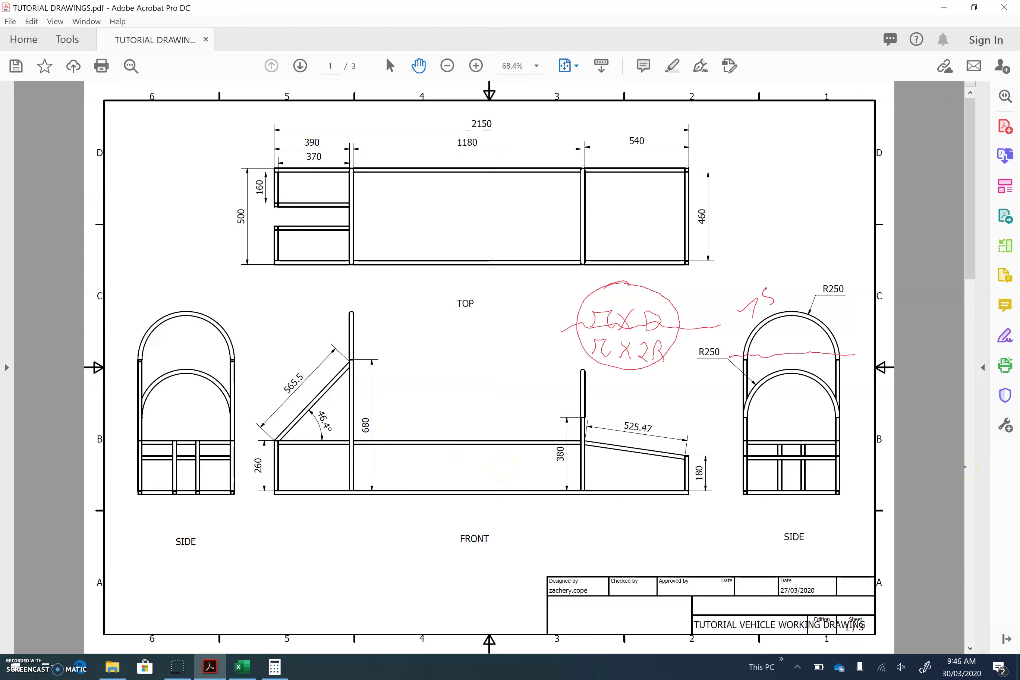
Step: Finish handwriting 785 above the R250 arch, then scroll to page 2 and back
drag(792, 283, 782, 302)
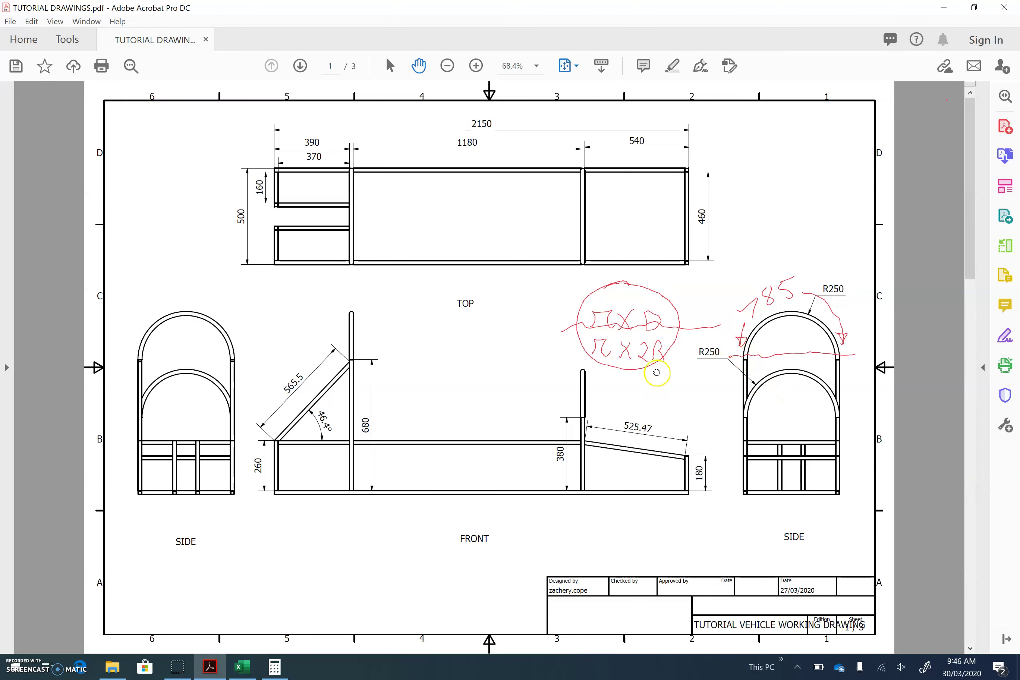
scroll(632, 373, down, 3)
scroll(703, 374, up, 3)
scroll(706, 375, down, 3)
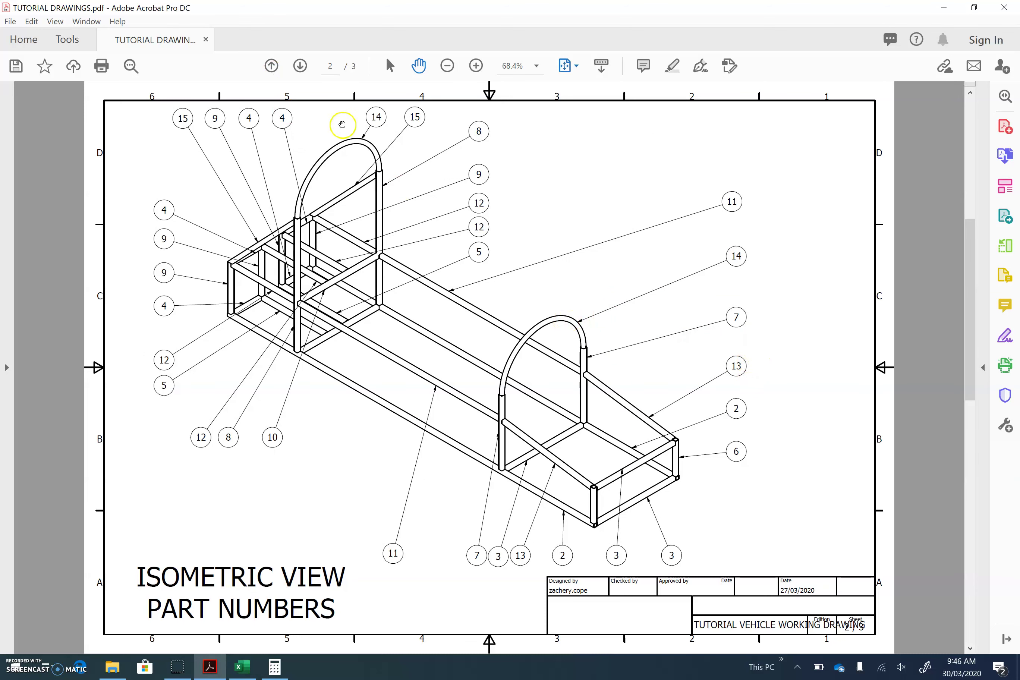
scroll(628, 327, up, 3)
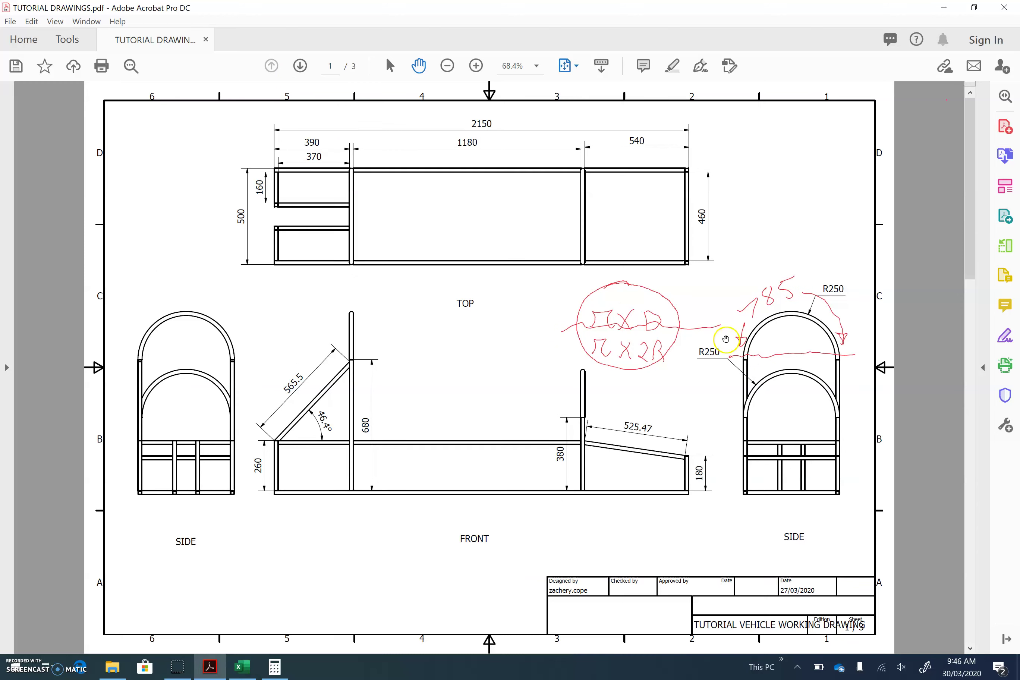
Step: Enter quantity 2 in B16 and length 785 in C16 for part 14
click(242, 667)
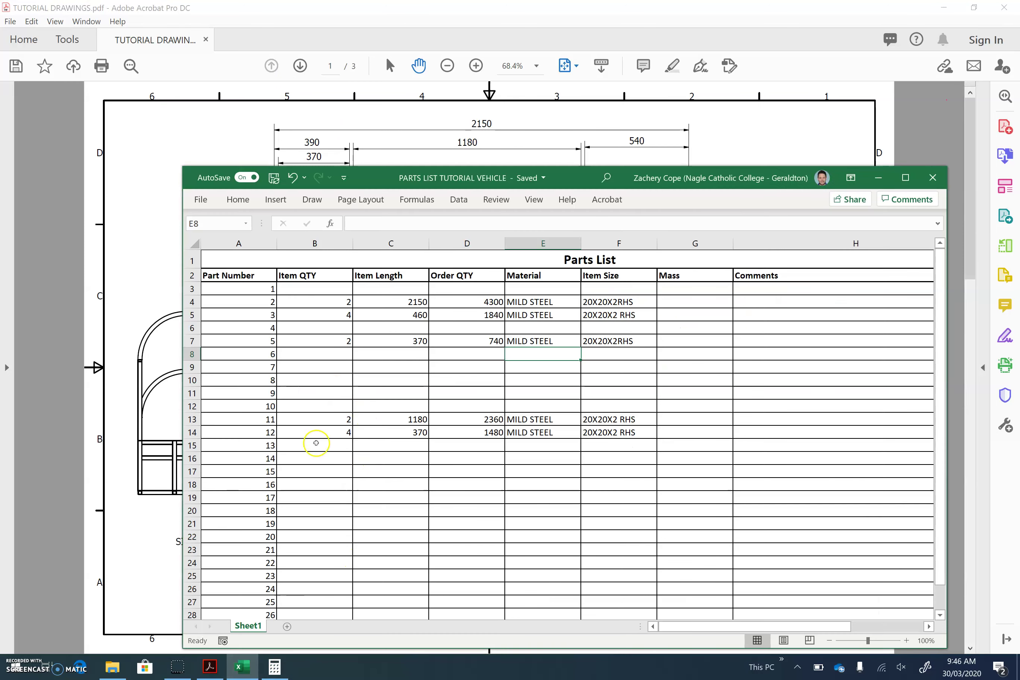
click(330, 459)
text(2)
key(Tab)
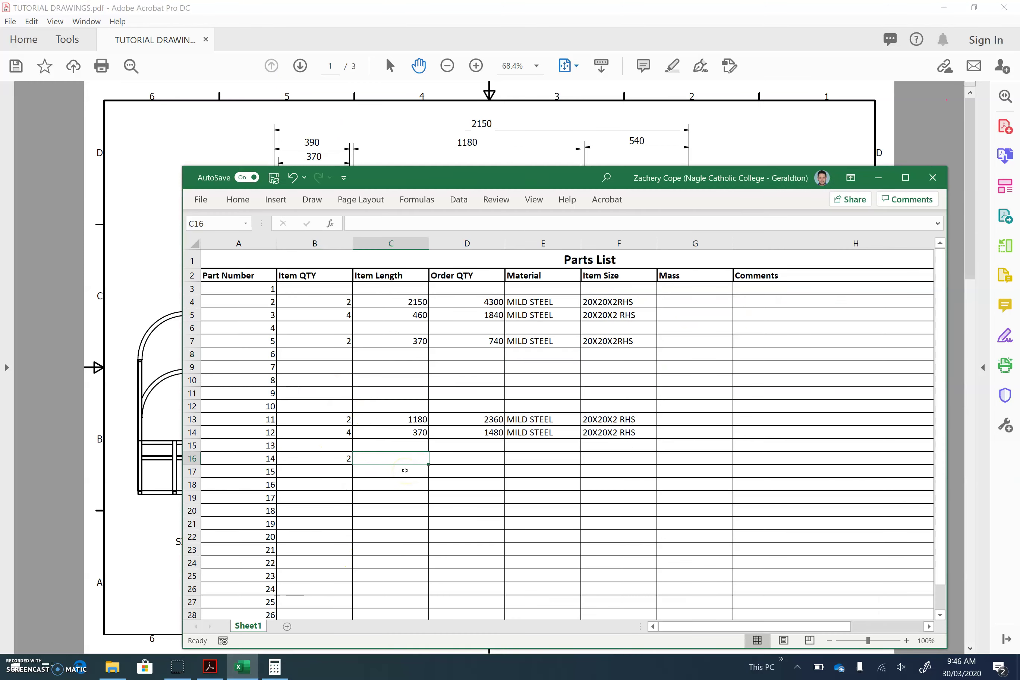
text(5)
key(Tab)
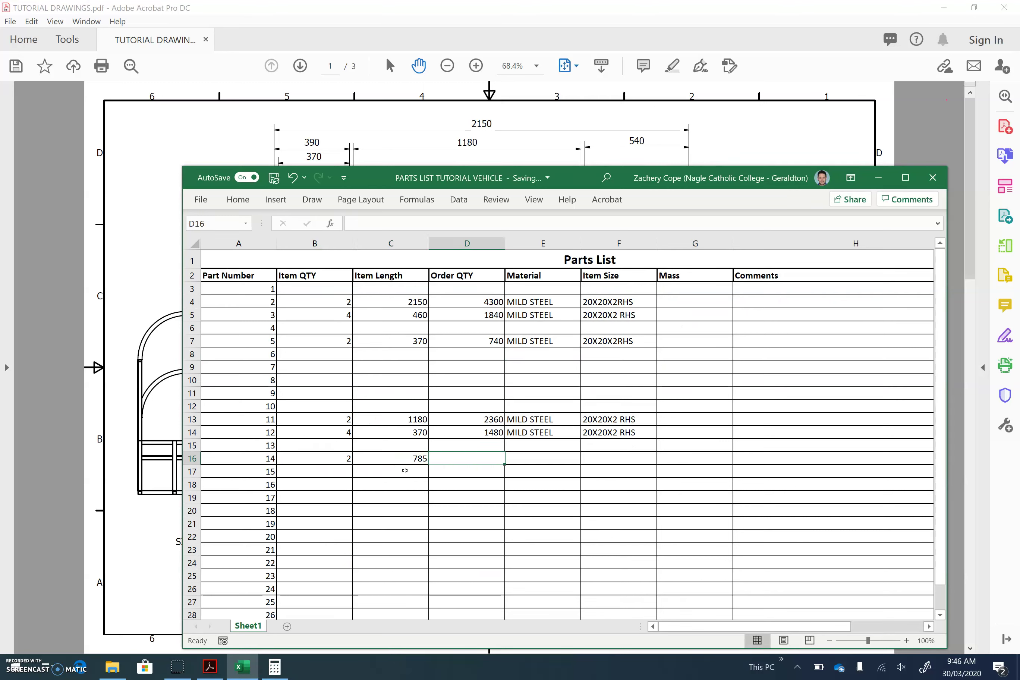
Step: Put the formula =B16*C16 in D16, giving an order quantity of 1570
text(=)
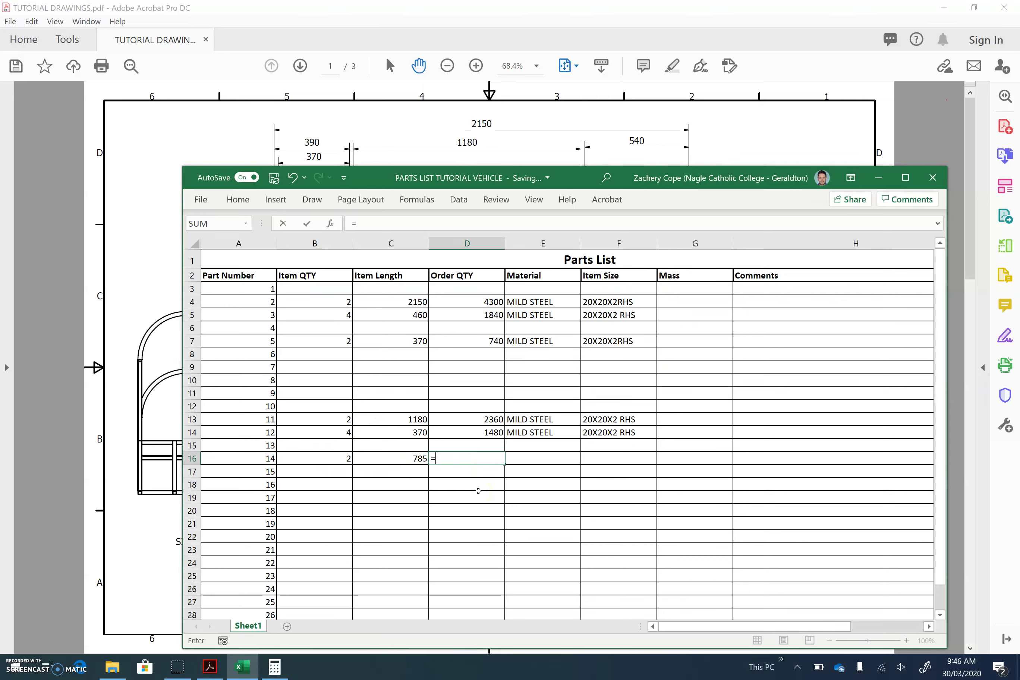
click(347, 458)
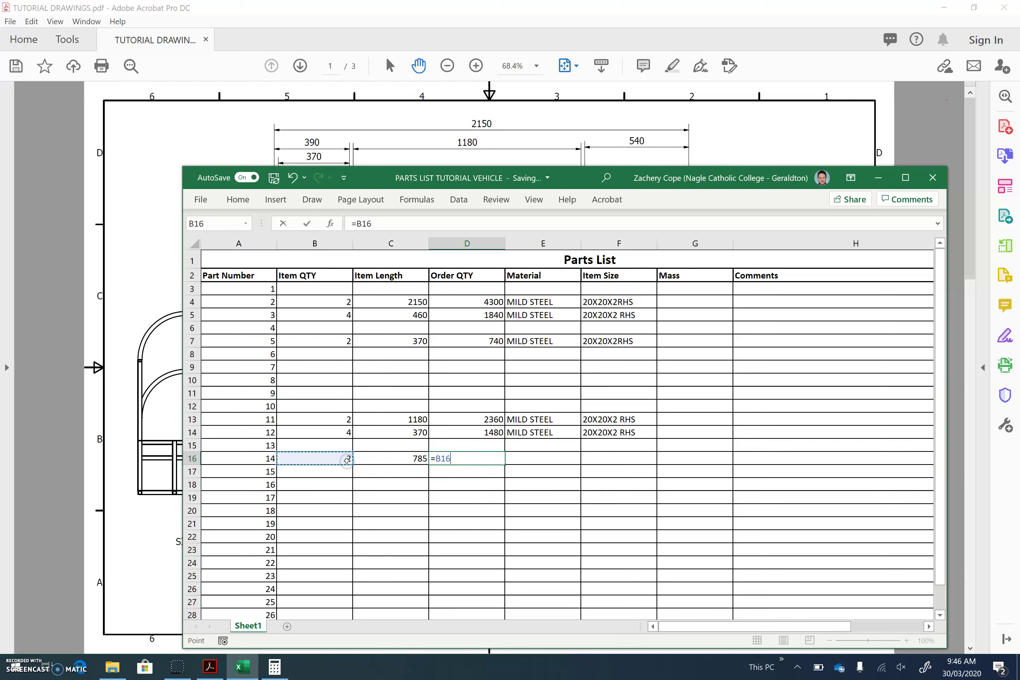
text(*)
click(367, 459)
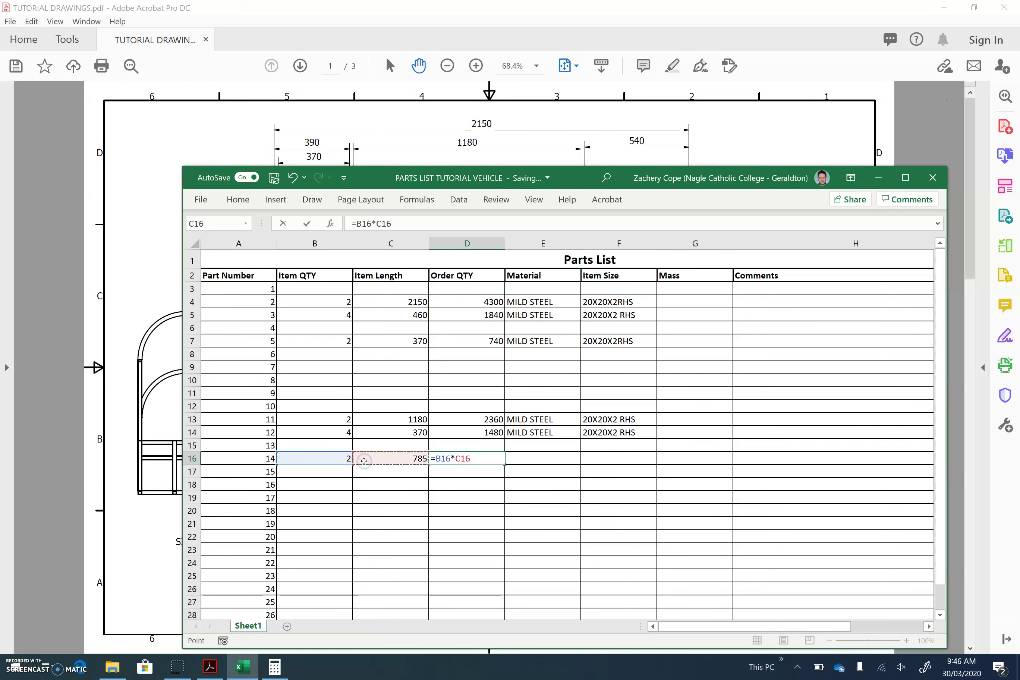
key(Return)
Step: Fill in MILD STEEL as the material in E16 and 19X1.2 CHS as the size in F16
click(561, 457)
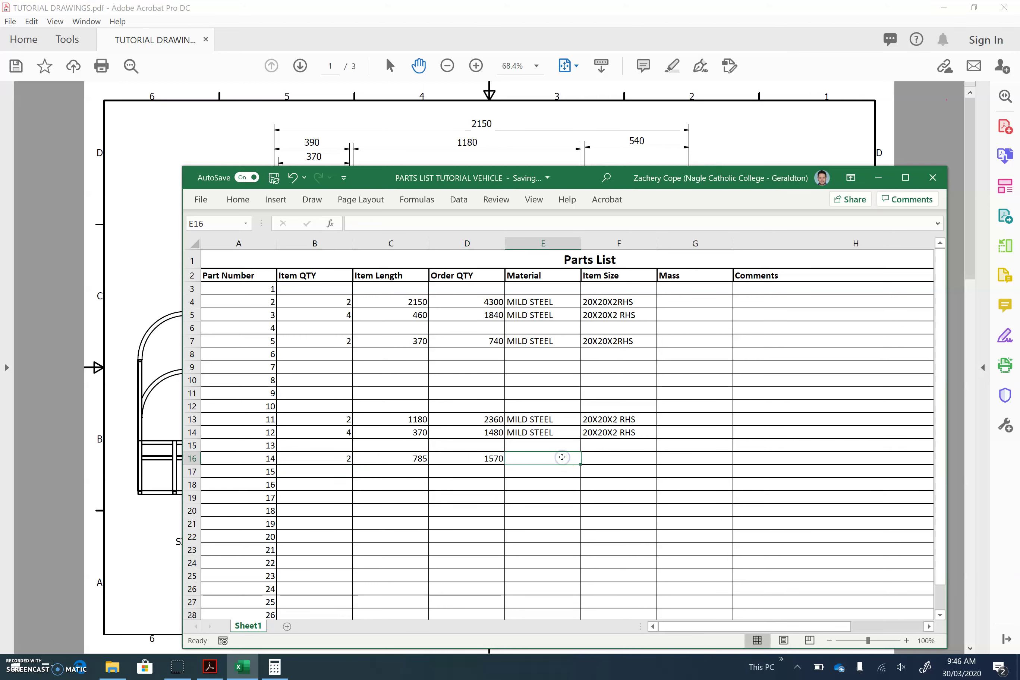
text(MILD STEEL)
key(Tab)
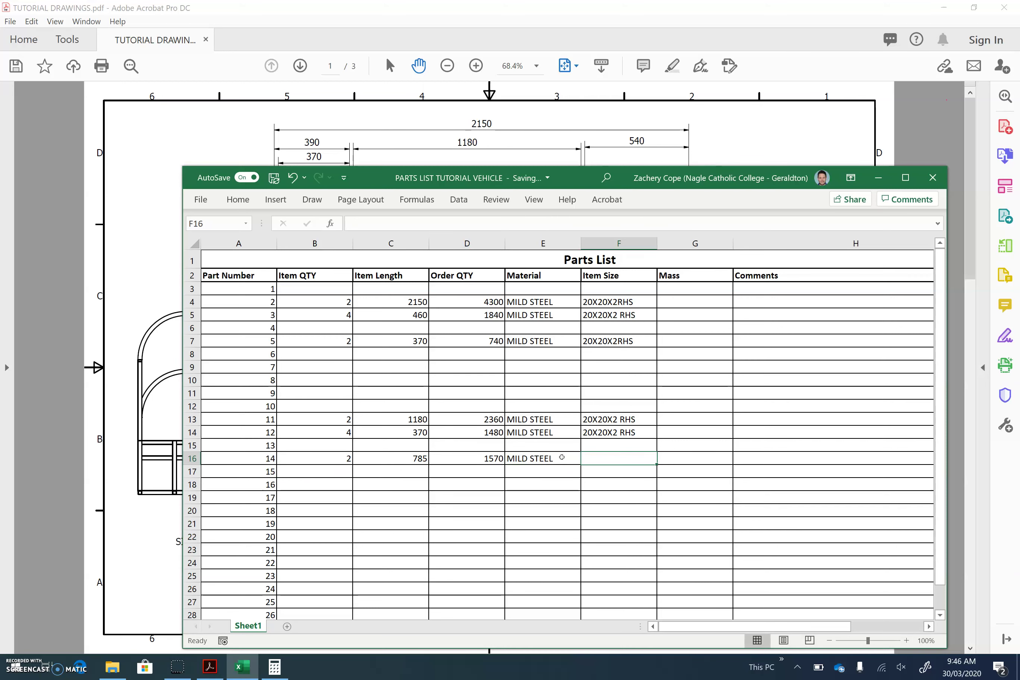
text(20)
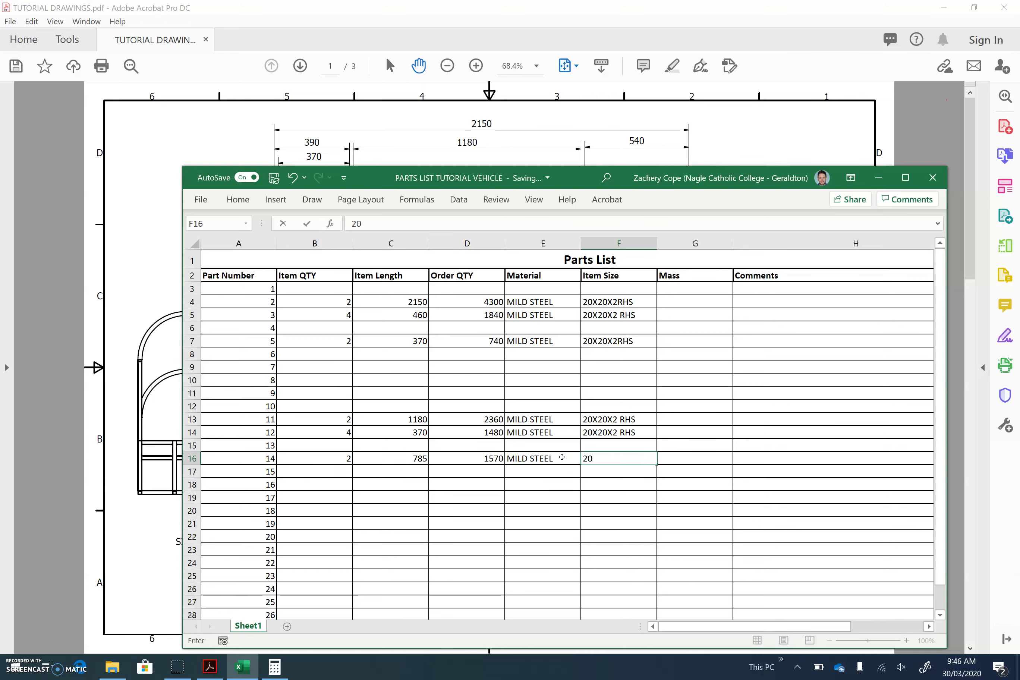
text(1.2 CHS)
key(Tab)
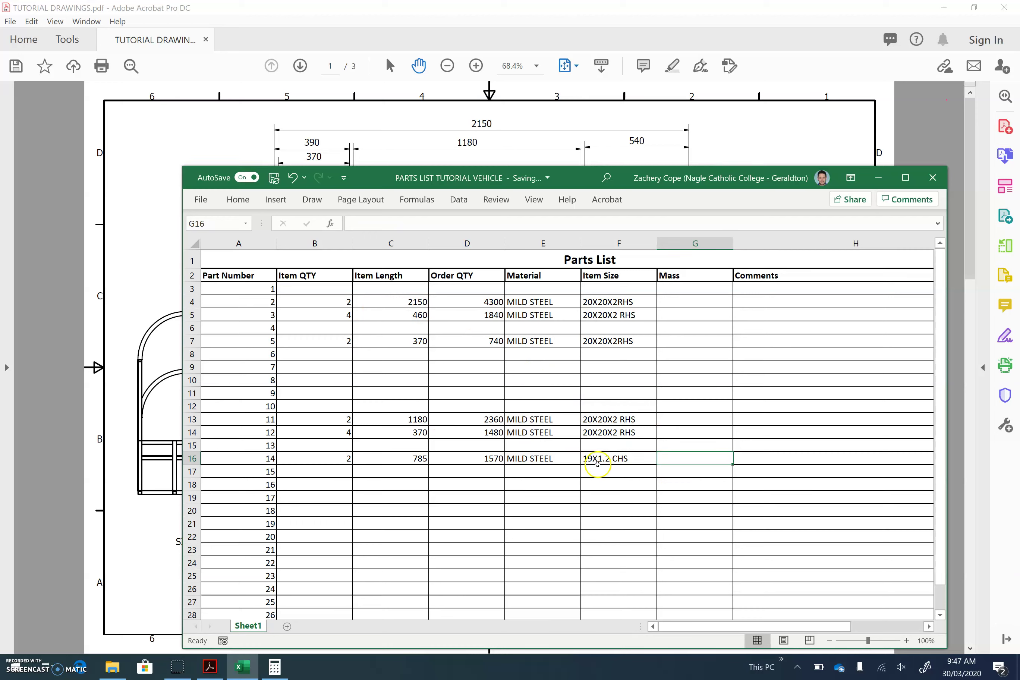
Step: Save a copy of the workbook to OneDrive, replacing the existing file and dismissing the access error
click(200, 209)
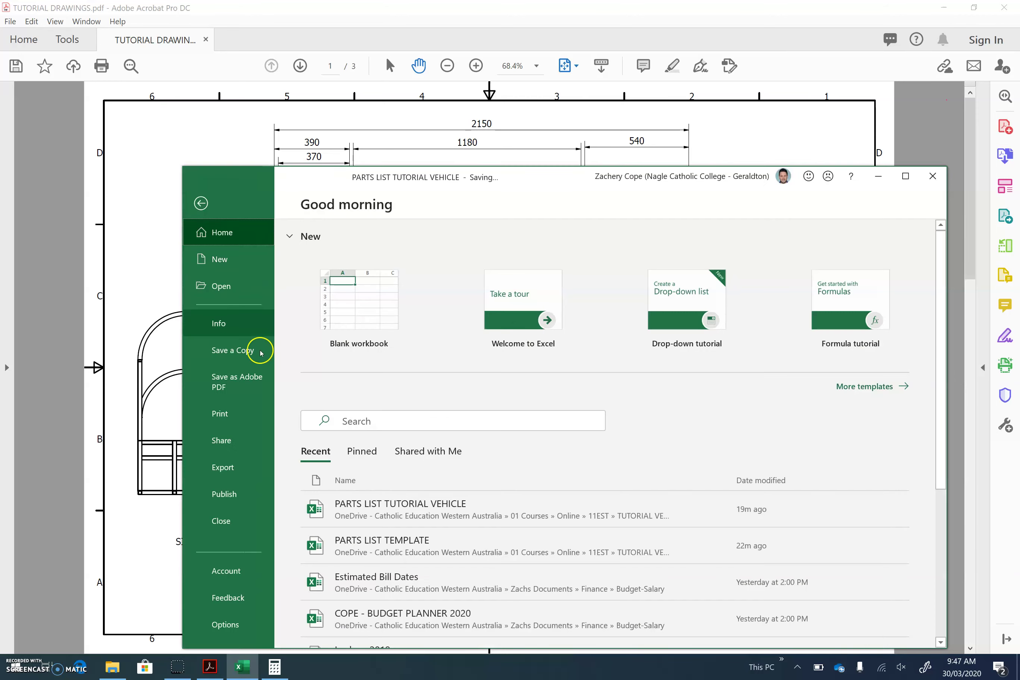
click(240, 351)
click(406, 324)
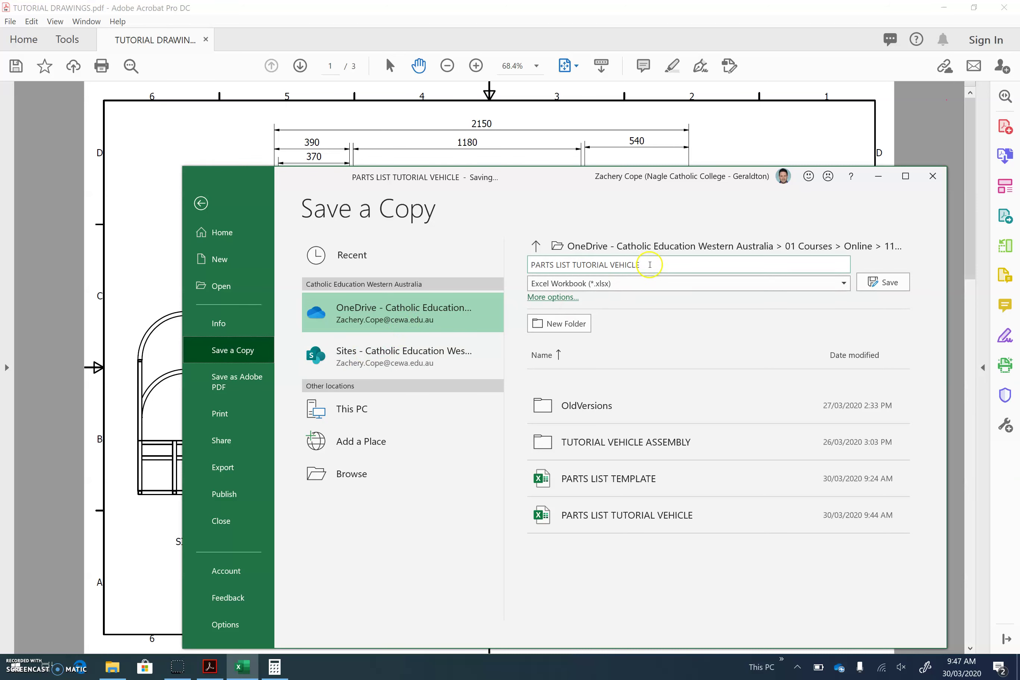
click(861, 283)
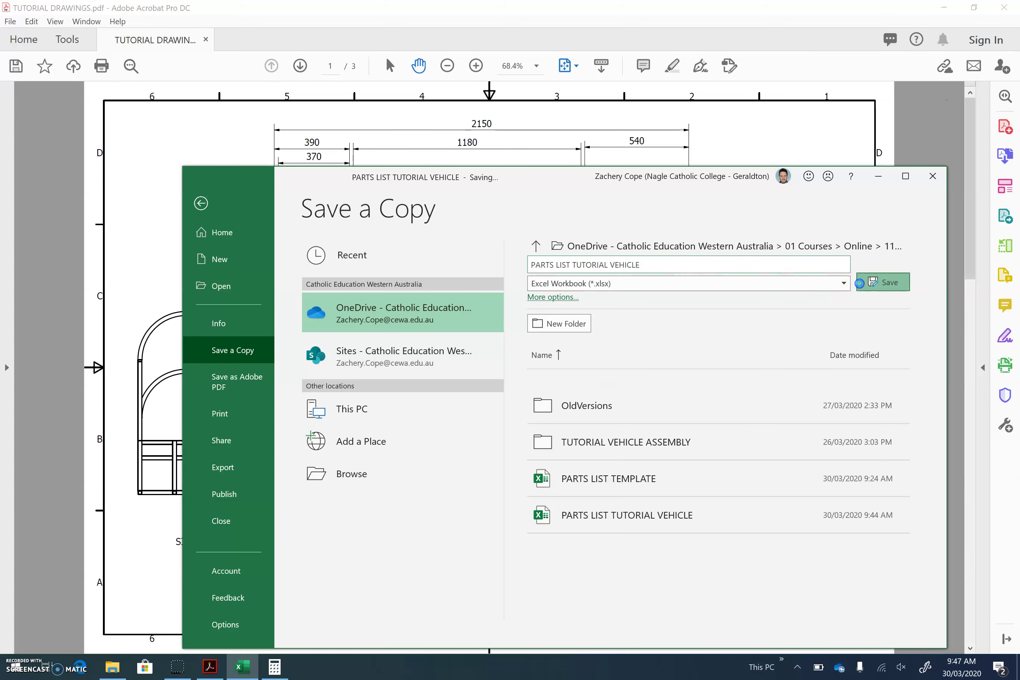
click(542, 380)
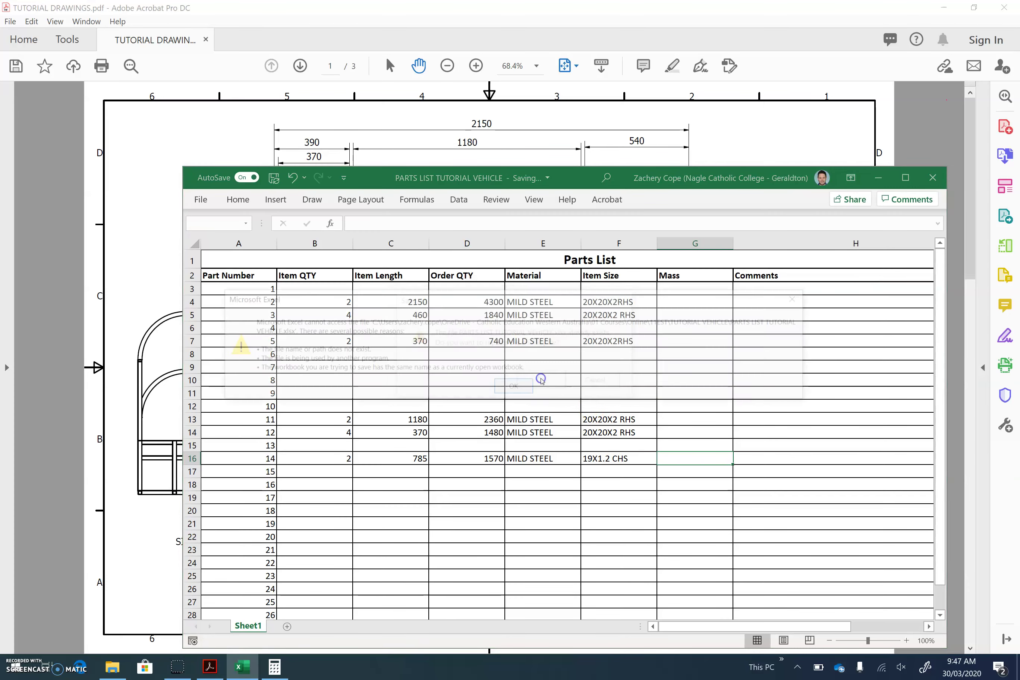
click(525, 385)
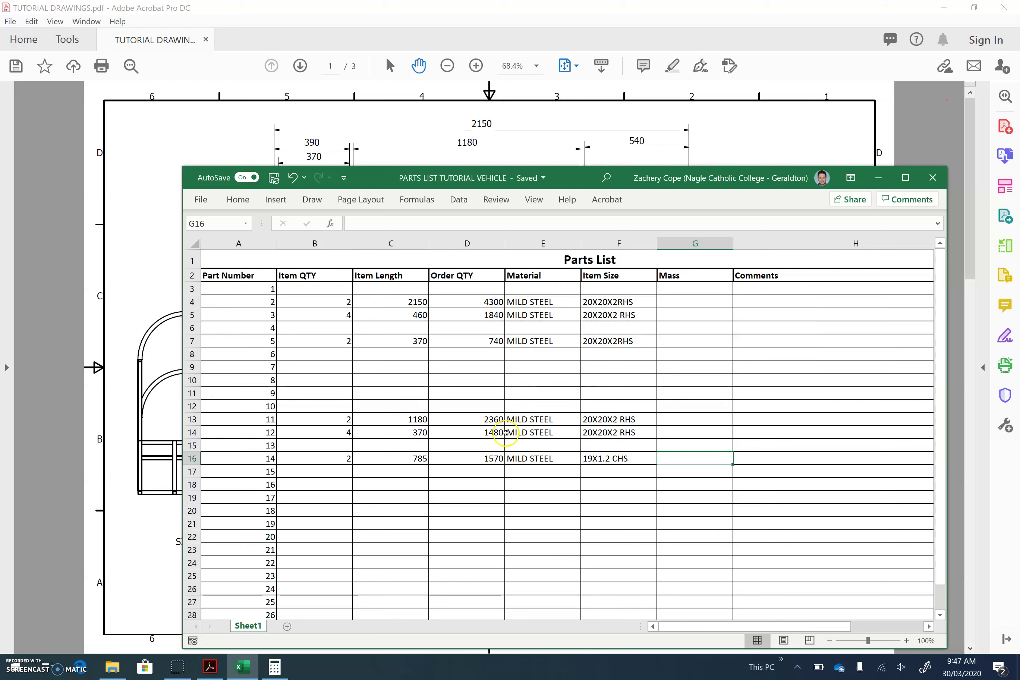